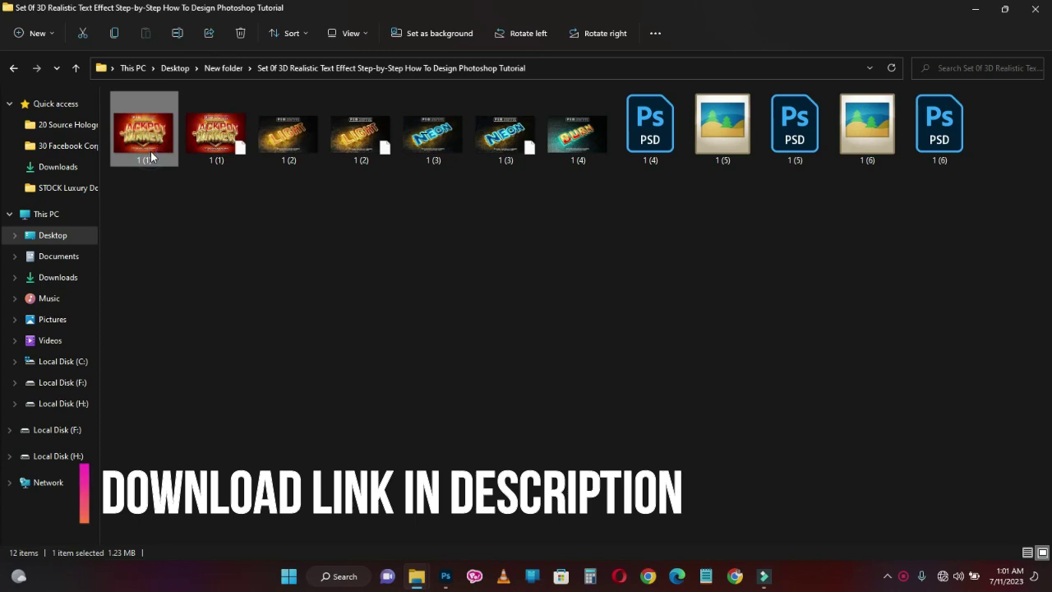
Zoom in and out on the JACKPOT WINNER preview, then close it
scroll(515, 256, "up", 2)
scroll(516, 256, "up", 3)
scroll(518, 255, "down", 2)
scroll(519, 253, "up", 3)
scroll(506, 246, "down", 2)
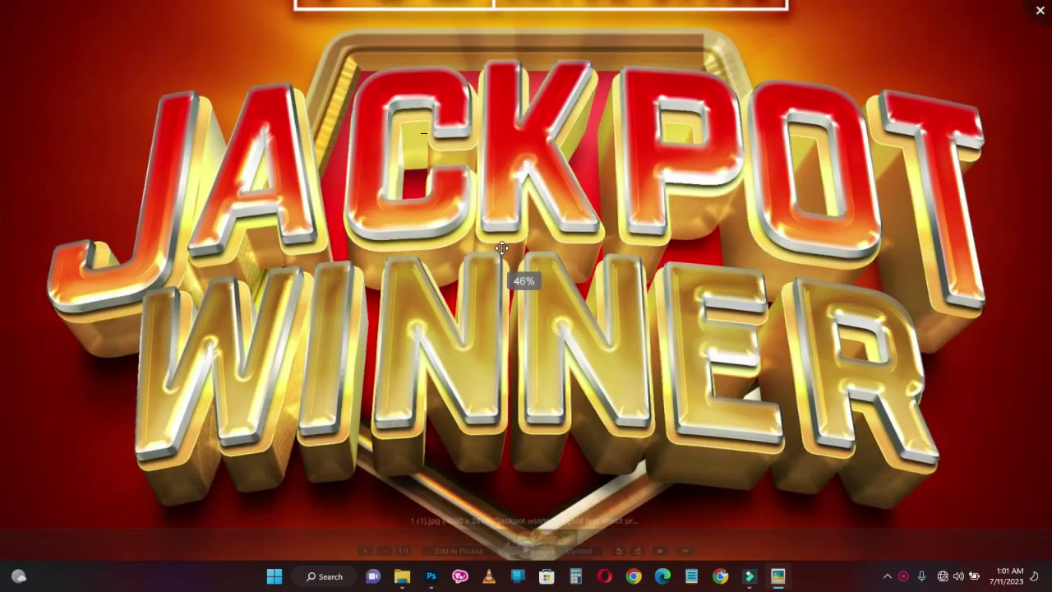
scroll(501, 248, "down", 3)
scroll(501, 247, "up", 2)
scroll(501, 247, "up", 2)
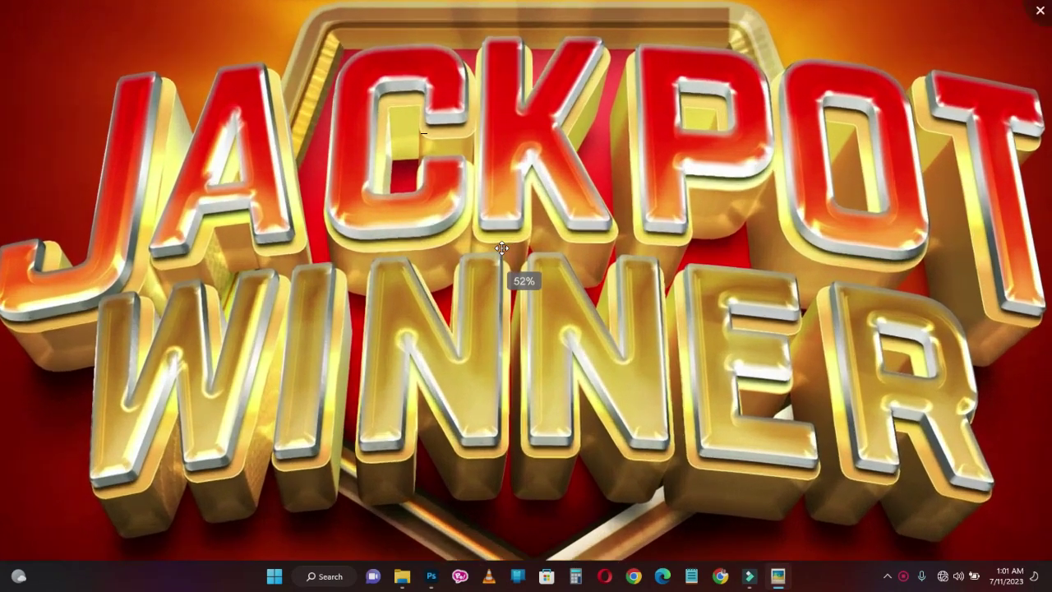
scroll(501, 247, "up", 2)
scroll(498, 245, "up", 1)
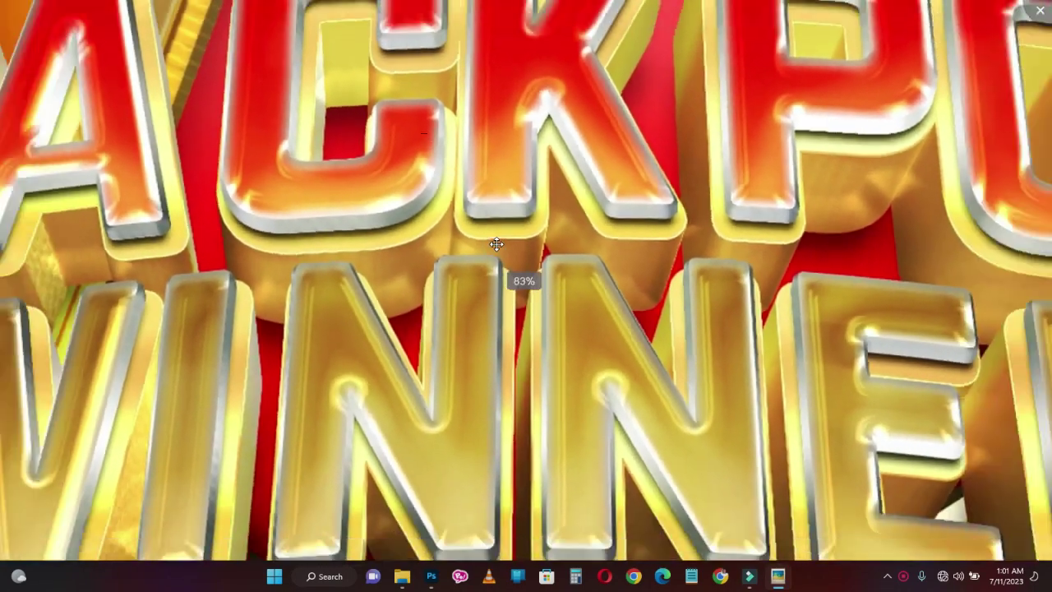
scroll(496, 244, "down", 2)
scroll(497, 244, "down", 3)
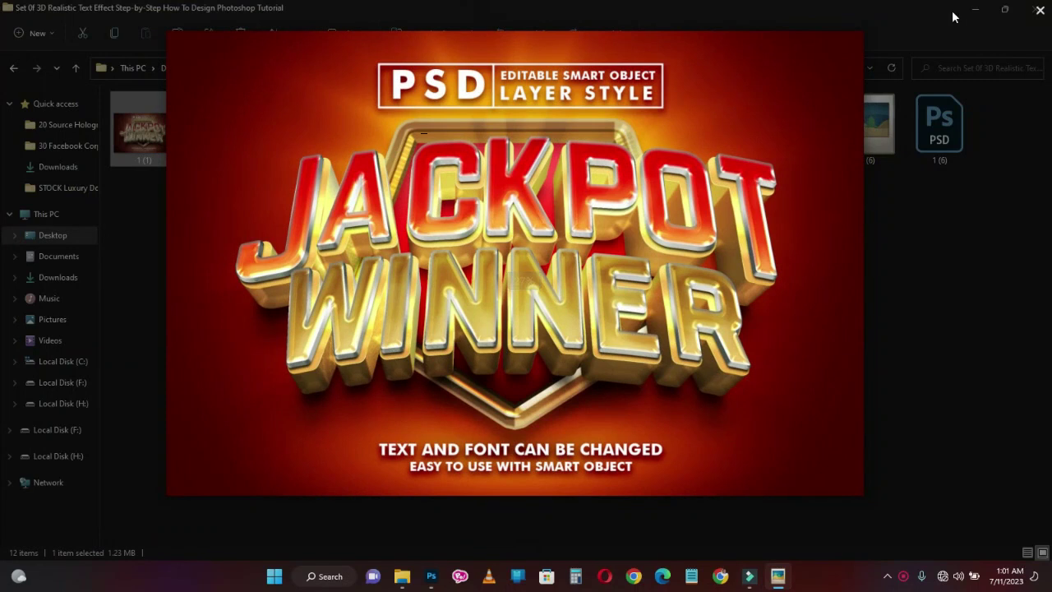
left_click(1039, 10)
Open the LIGHT template image full-screen and zoom in to inspect it
left_click(277, 147)
double_click(276, 144)
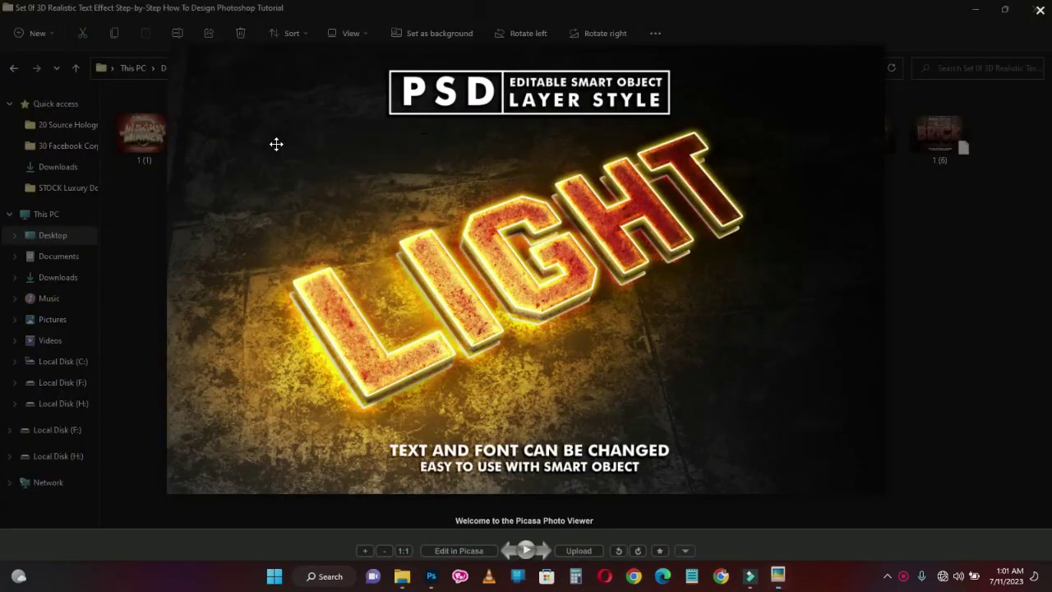
scroll(470, 210, "up", 2)
scroll(470, 210, "up", 1)
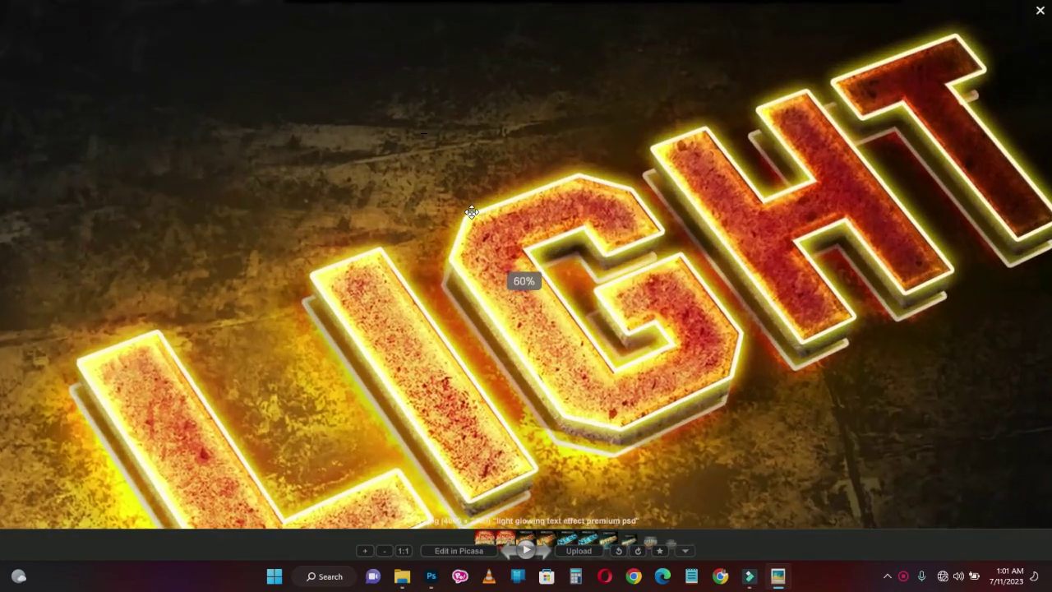
scroll(468, 216, "up", 2)
scroll(467, 220, "down", 3)
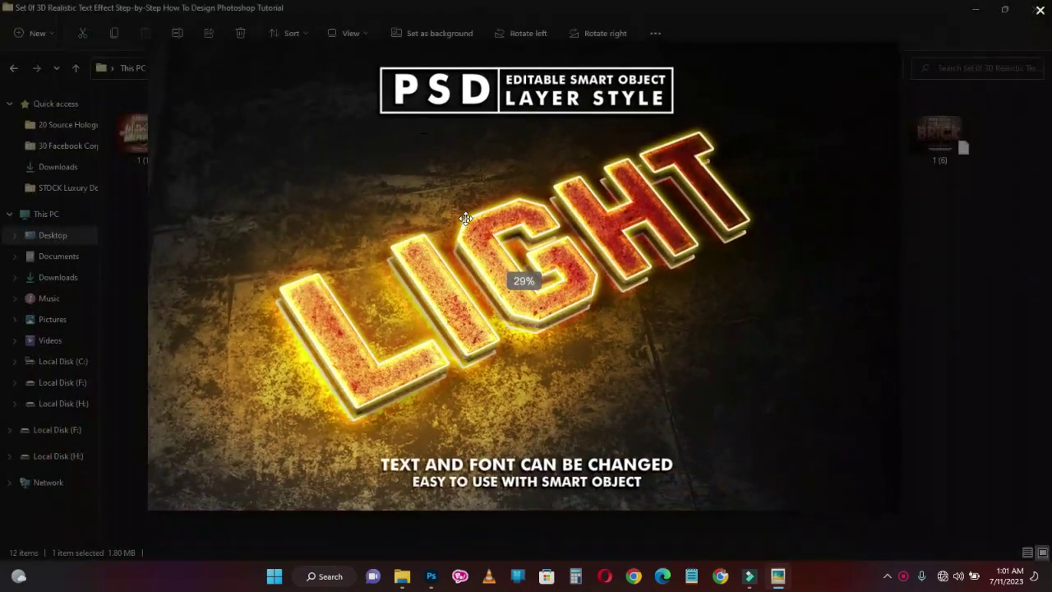
scroll(465, 218, "down", 2)
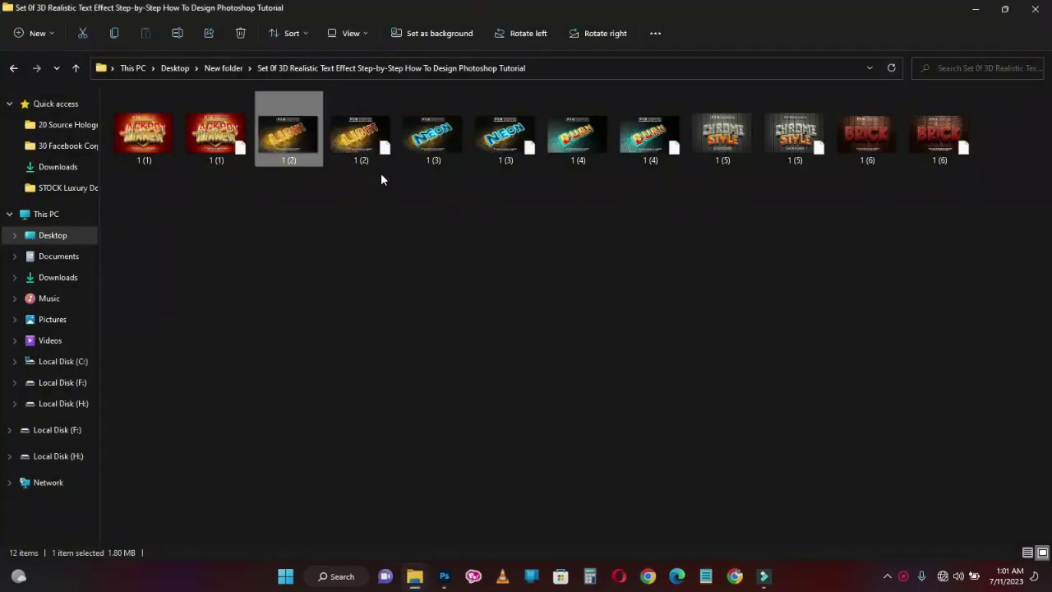
Preview the NEON template, zoom to inspect it, then close it
left_click(442, 148)
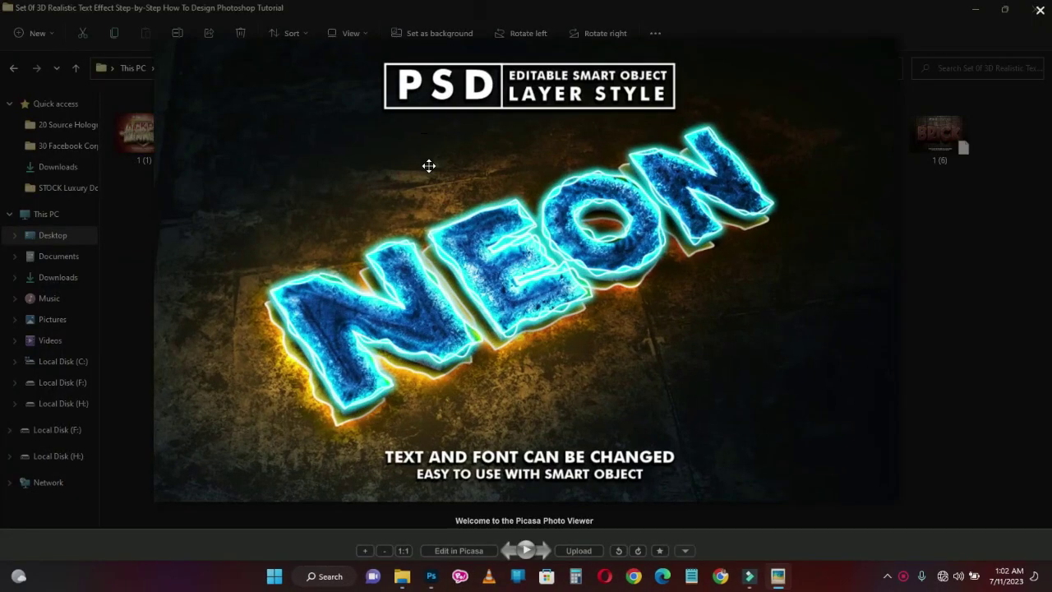
scroll(555, 230, "up", 4)
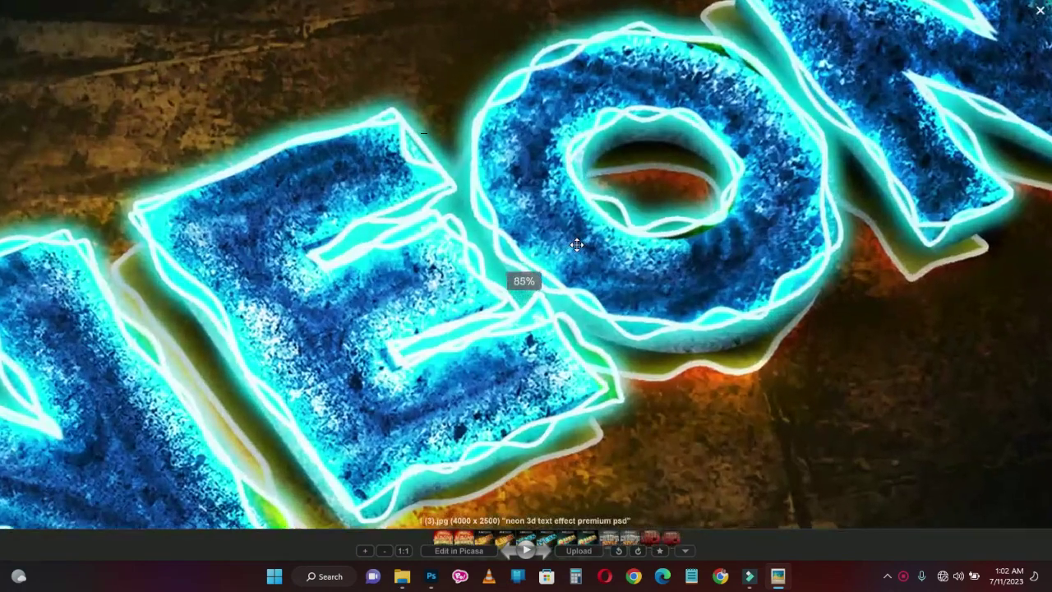
scroll(567, 241, "down", 5)
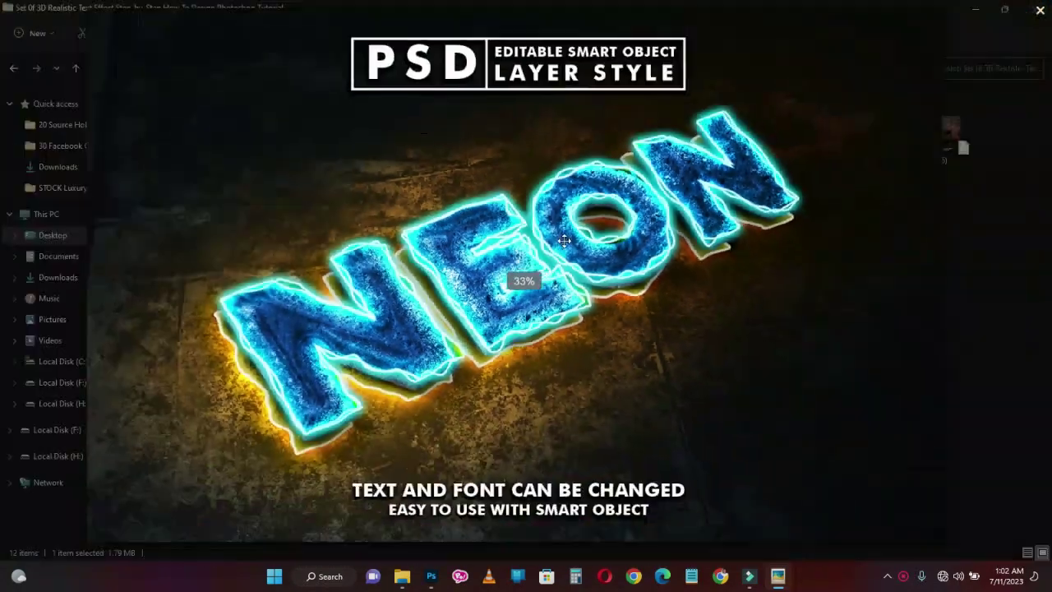
key("Escape")
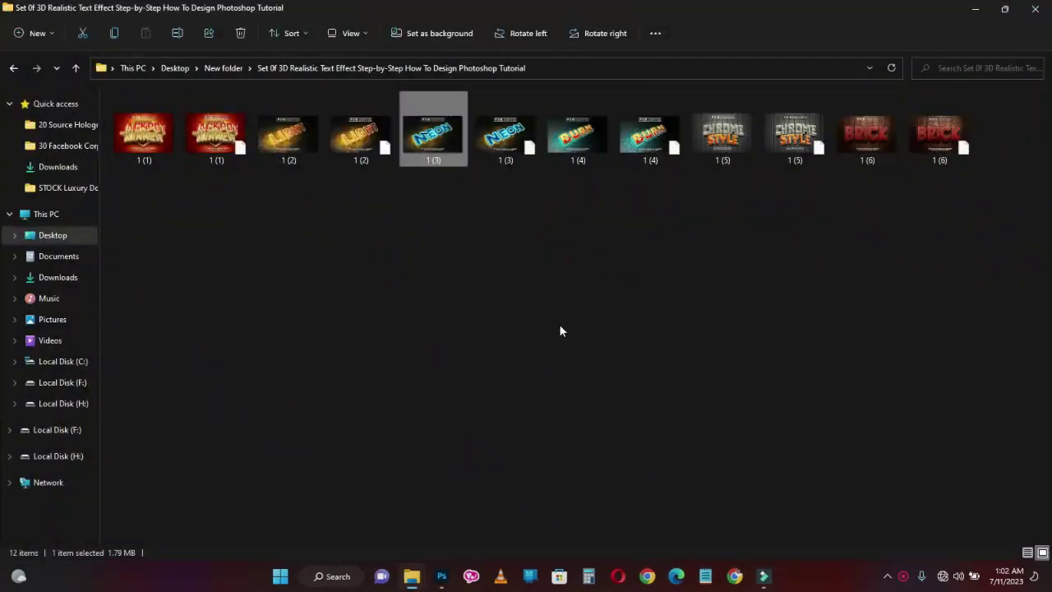
Open the BURN template full-screen, zoom in and out, then close it
left_click(567, 160)
double_click(567, 160)
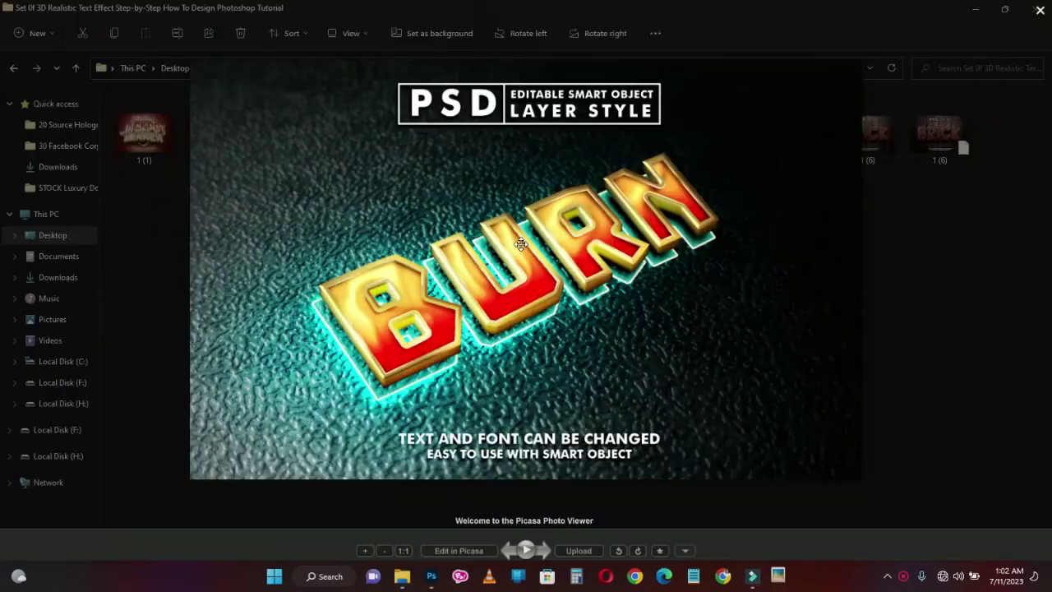
scroll(519, 248, "up", 2)
scroll(519, 250, "up", 2)
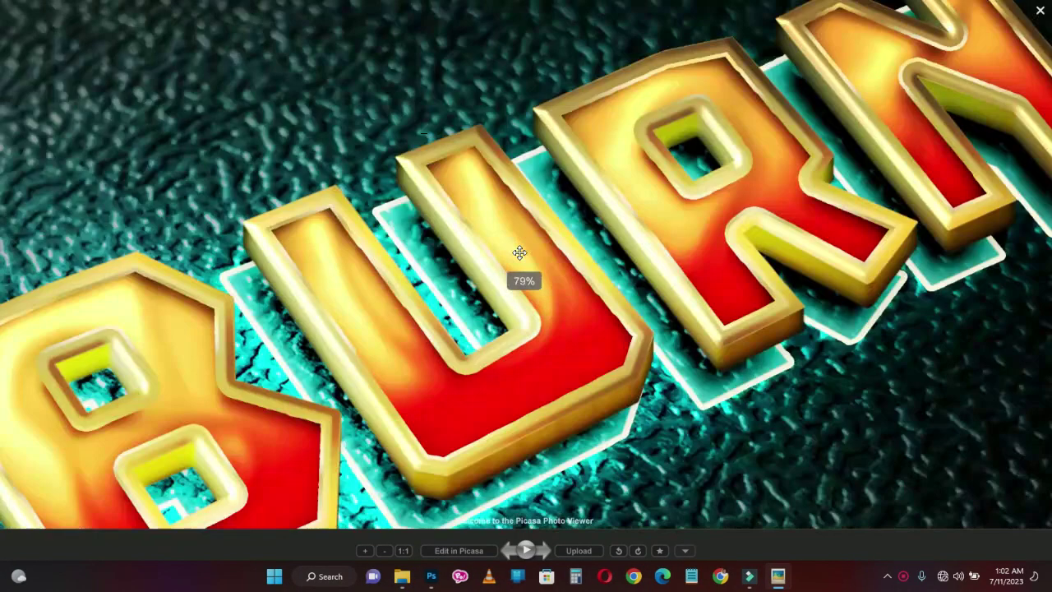
scroll(519, 252, "up", 2)
scroll(520, 252, "up", 1)
scroll(519, 252, "up", 2)
scroll(518, 253, "up", 1)
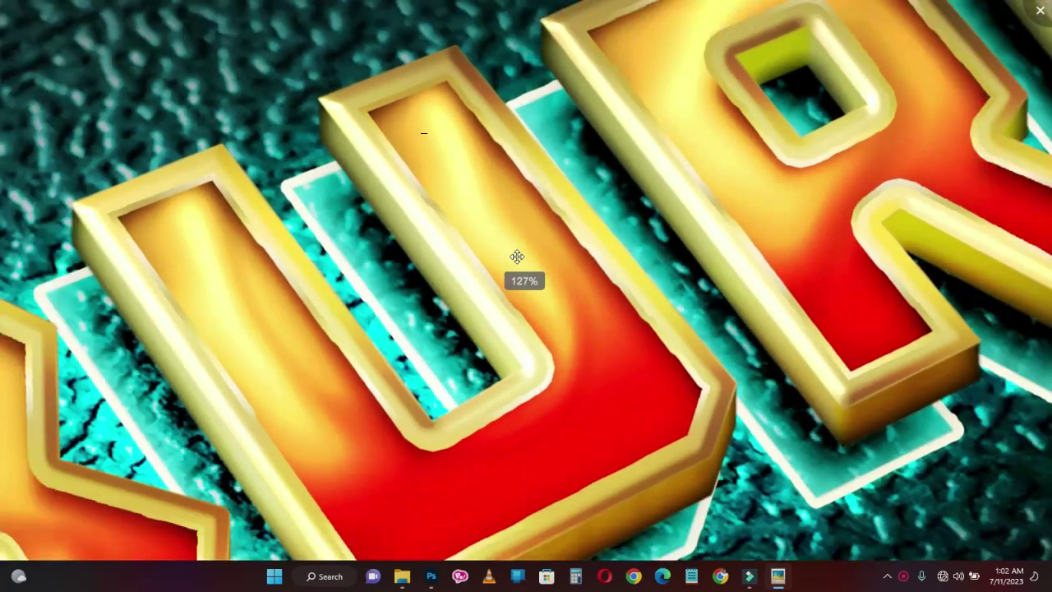
scroll(517, 257, "down", 2)
scroll(516, 258, "down", 3)
scroll(517, 257, "down", 2)
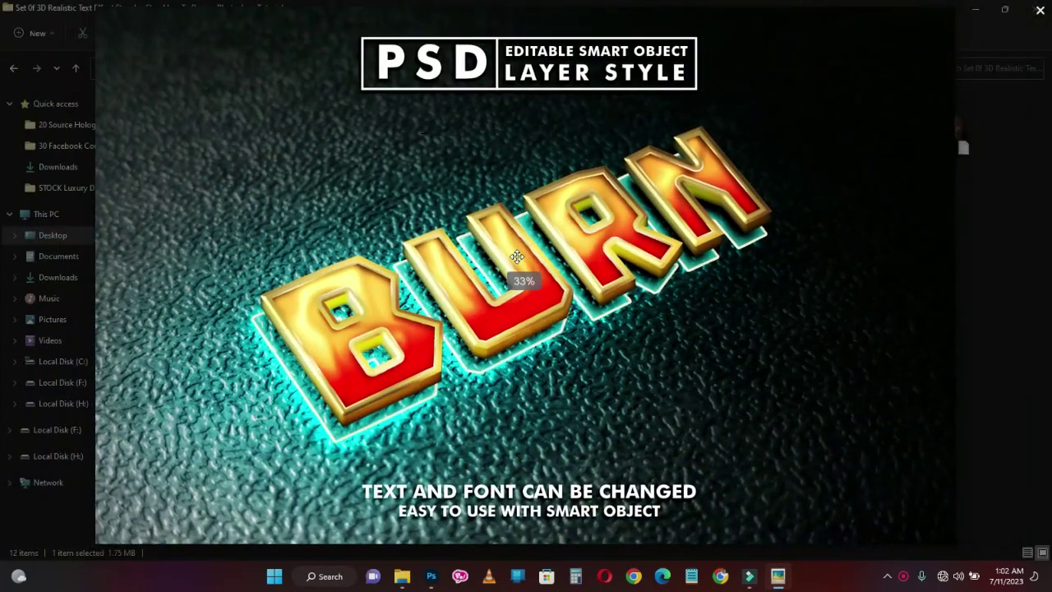
scroll(519, 276, "up", 2)
scroll(519, 276, "down", 2)
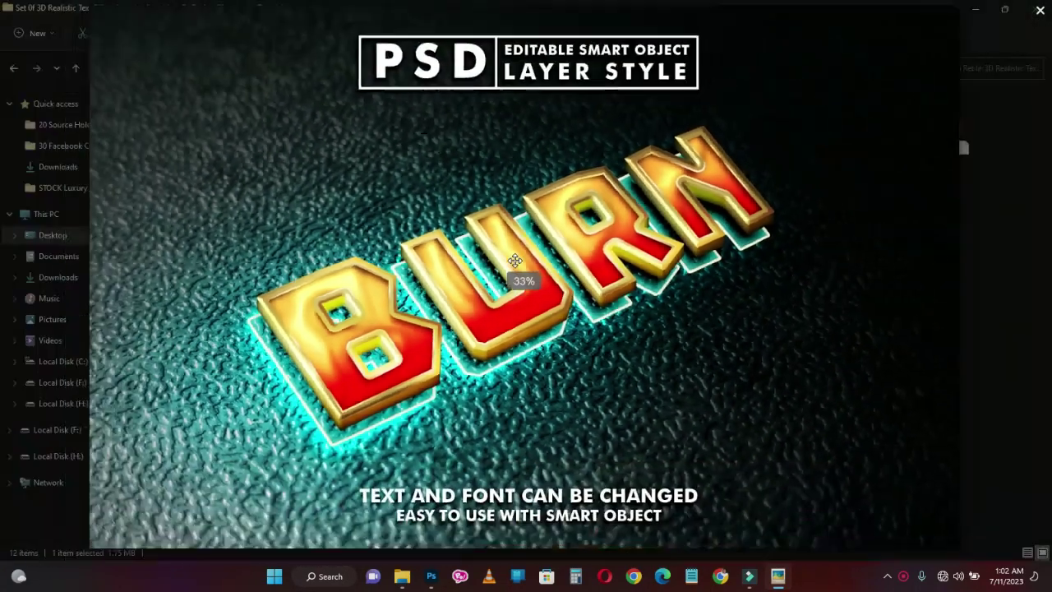
scroll(523, 280, "down", 1)
left_click(1039, 10)
Preview the Chrome Style template up close, then zoom back out and close it
left_click(710, 148)
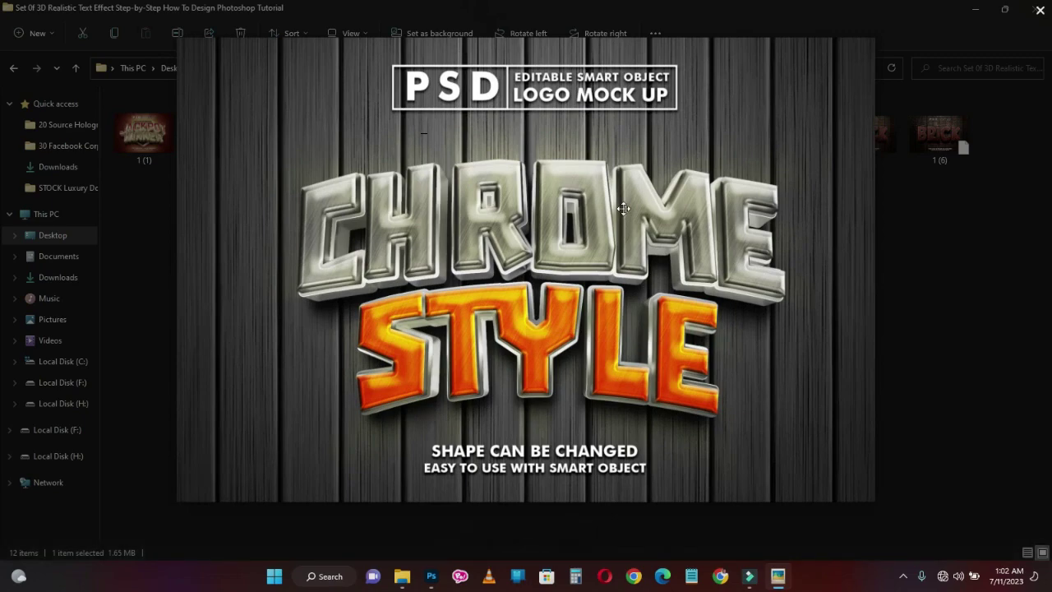
scroll(613, 221, "up", 5)
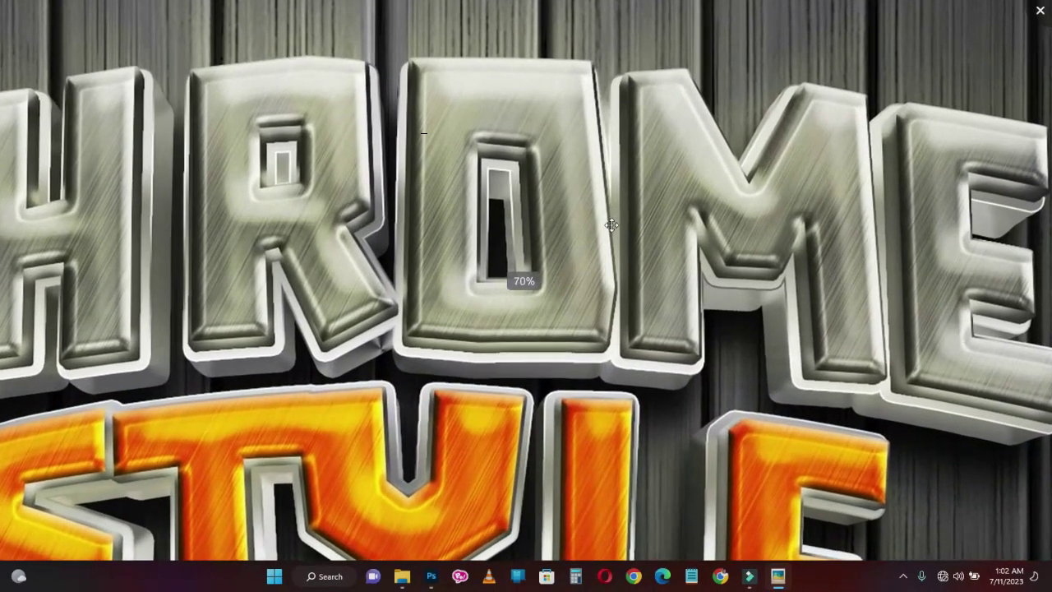
scroll(608, 225, "down", 4)
scroll(605, 227, "up", 1)
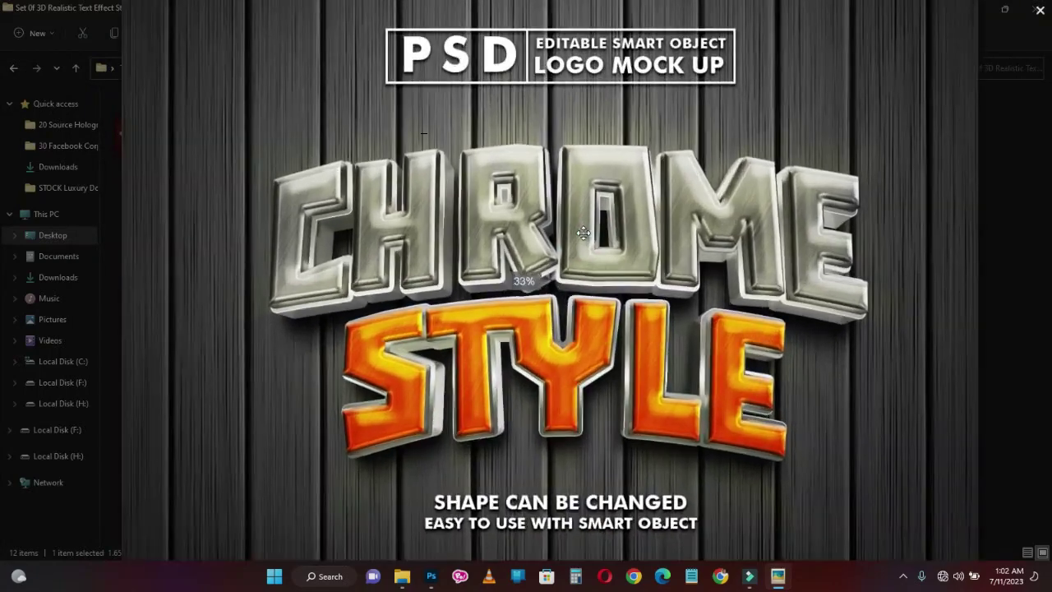
scroll(583, 233, "up", 2)
scroll(583, 233, "up", 2)
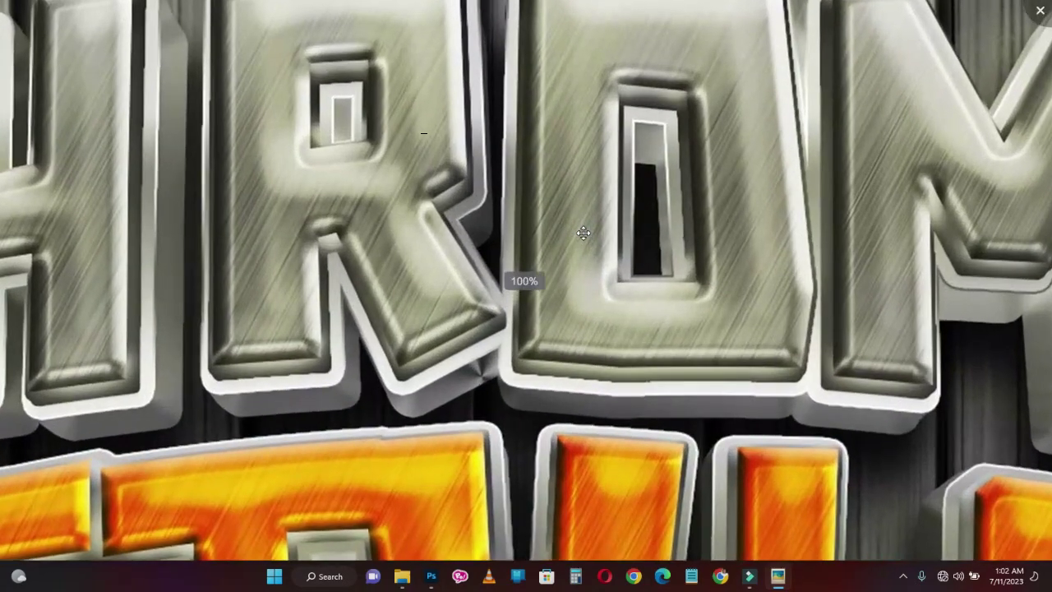
scroll(582, 234, "down", 1)
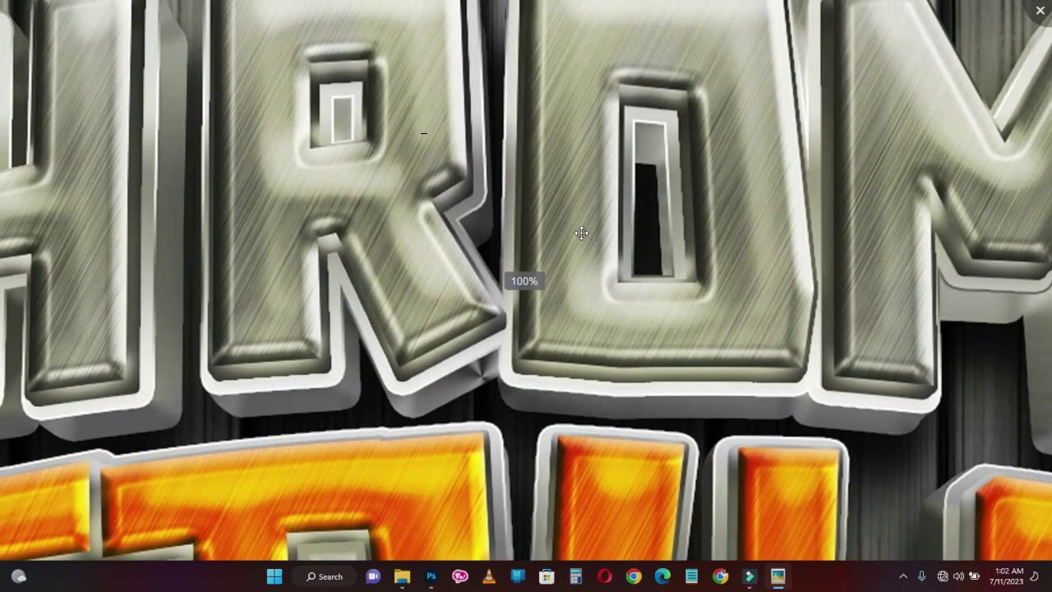
scroll(581, 234, "down", 2)
scroll(581, 233, "down", 1)
scroll(580, 234, "down", 1)
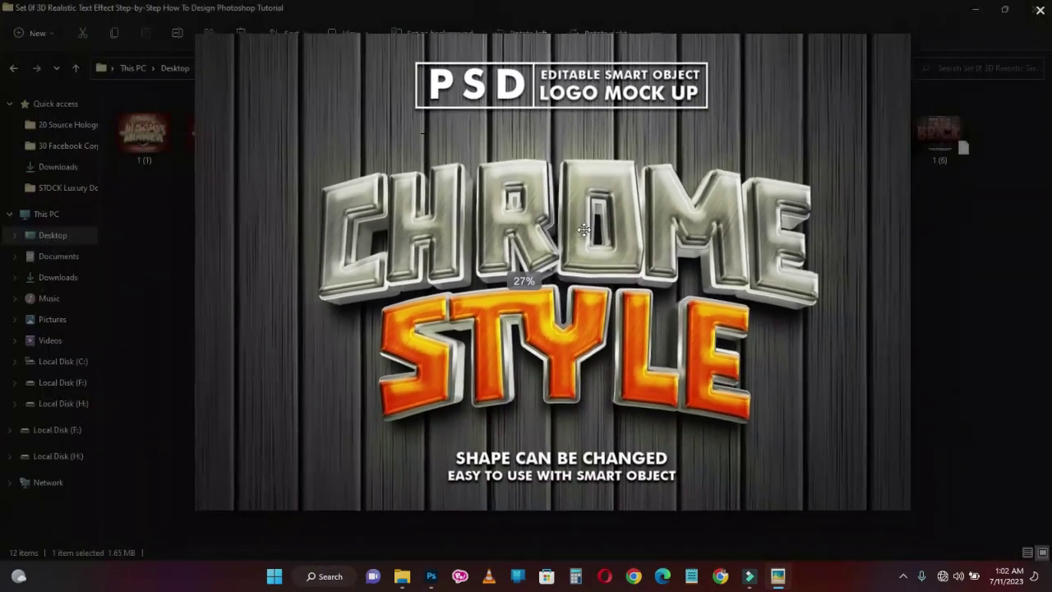
left_click(1040, 10)
left_click(863, 157)
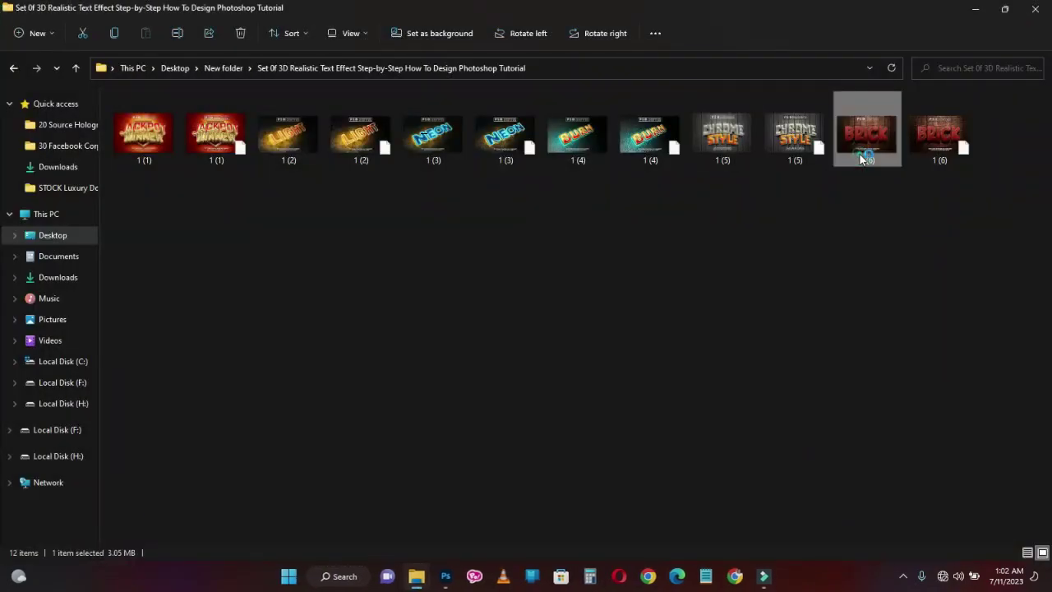
double_click(839, 158)
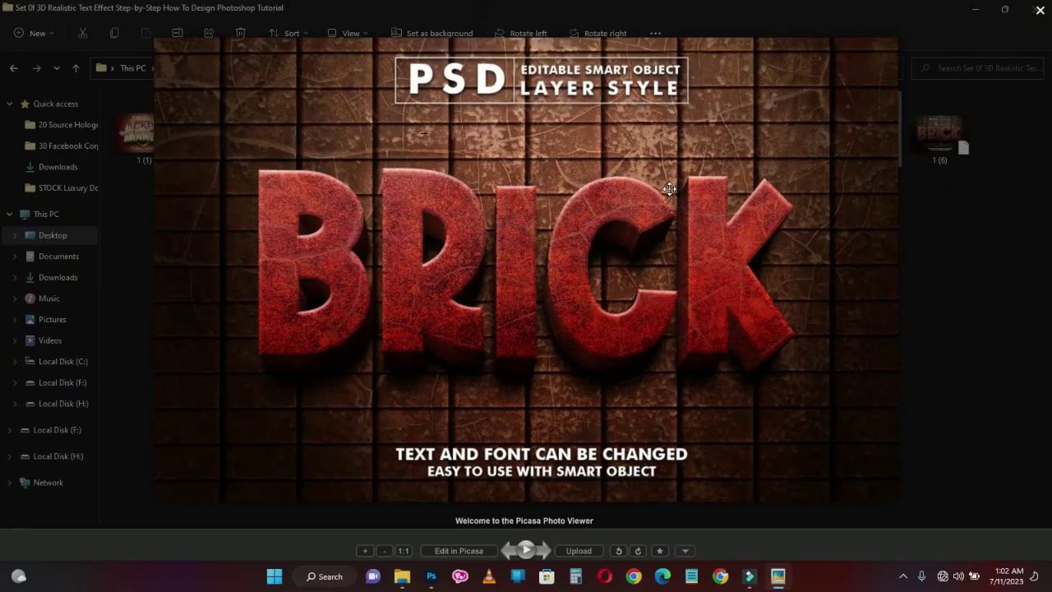
scroll(670, 189, "up", 3)
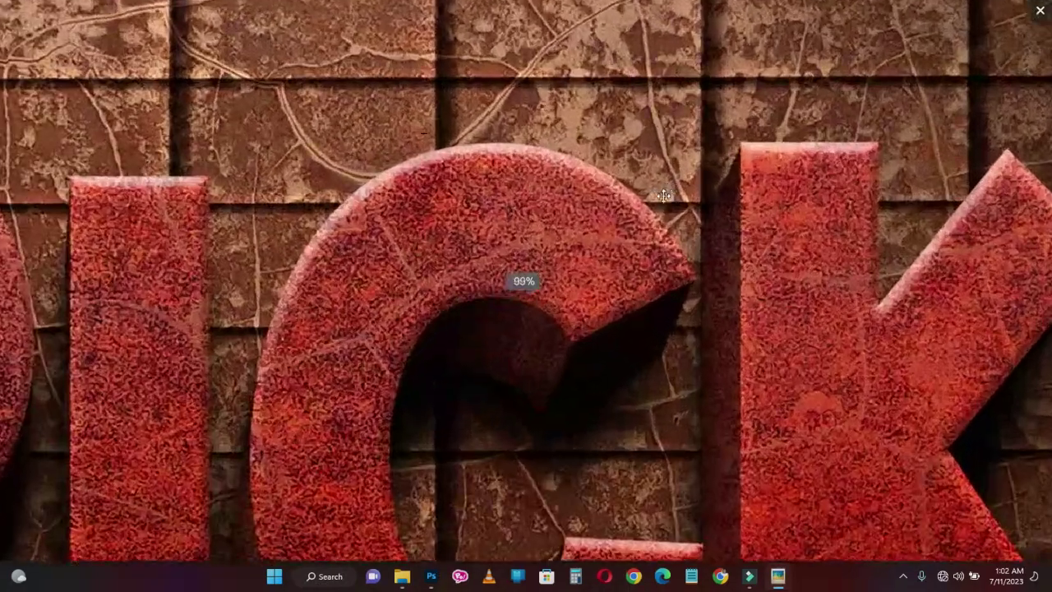
scroll(661, 198, "down", 3)
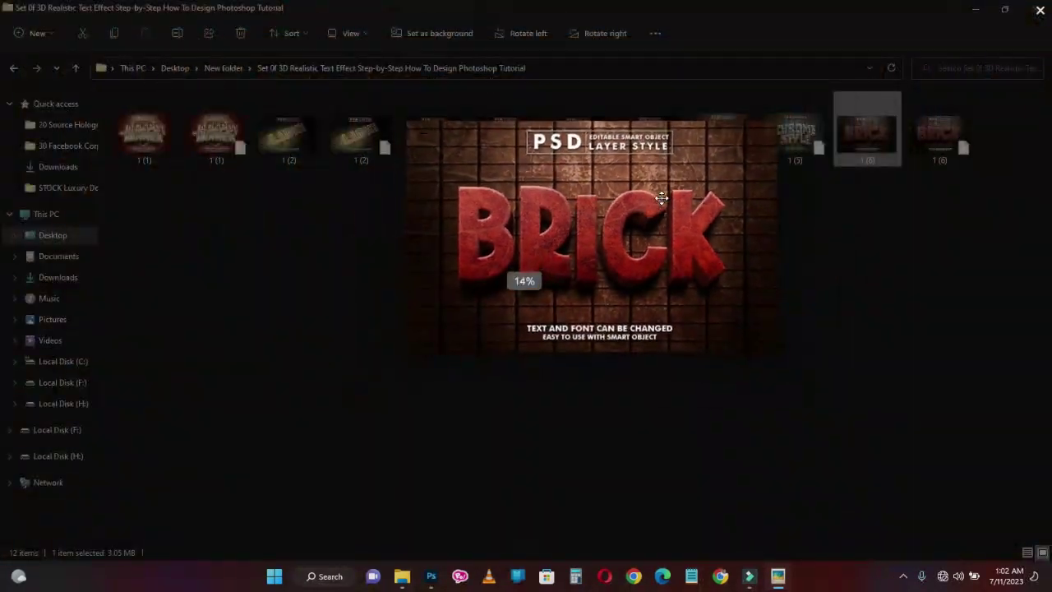
scroll(661, 198, "up", 2)
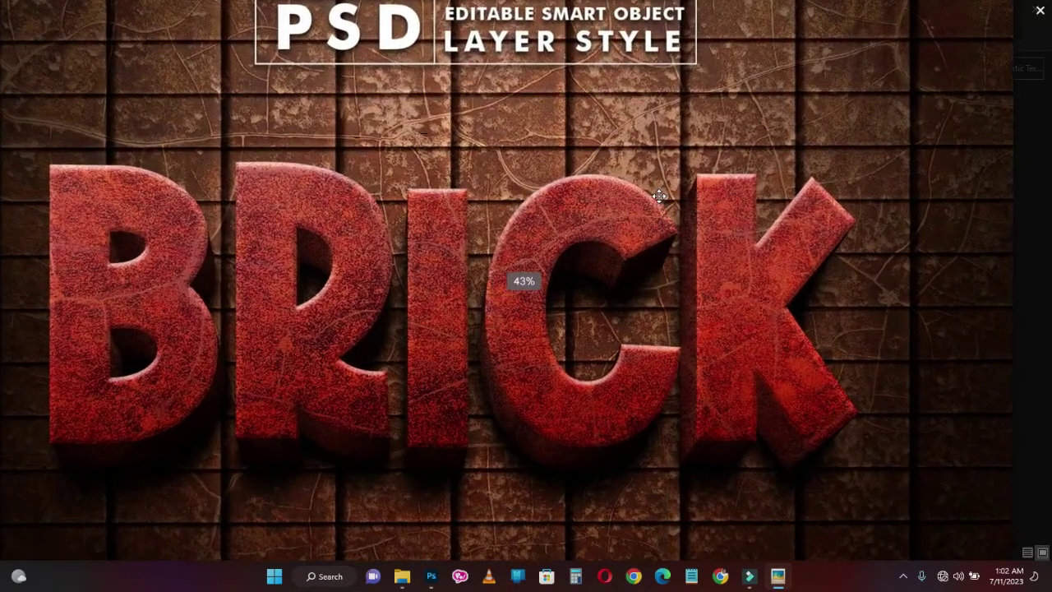
scroll(657, 197, "up", 3)
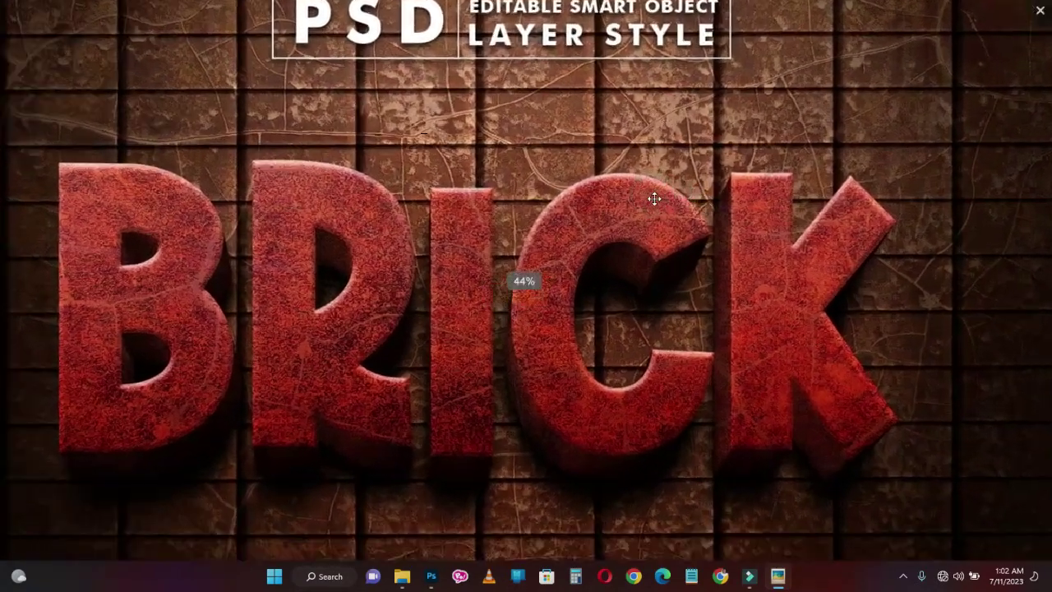
scroll(651, 200, "down", 3)
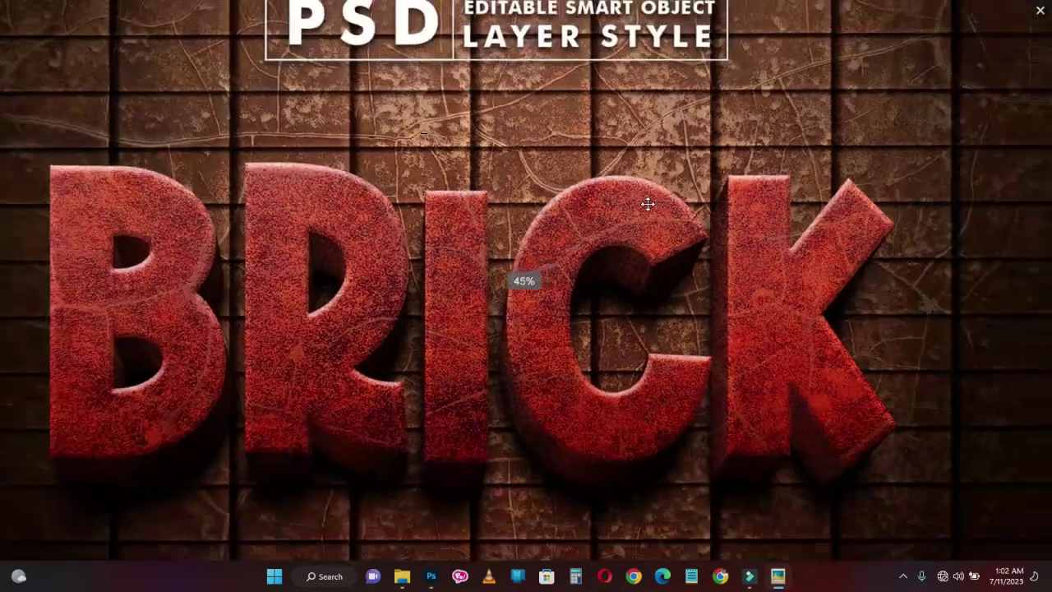
left_click(1039, 11)
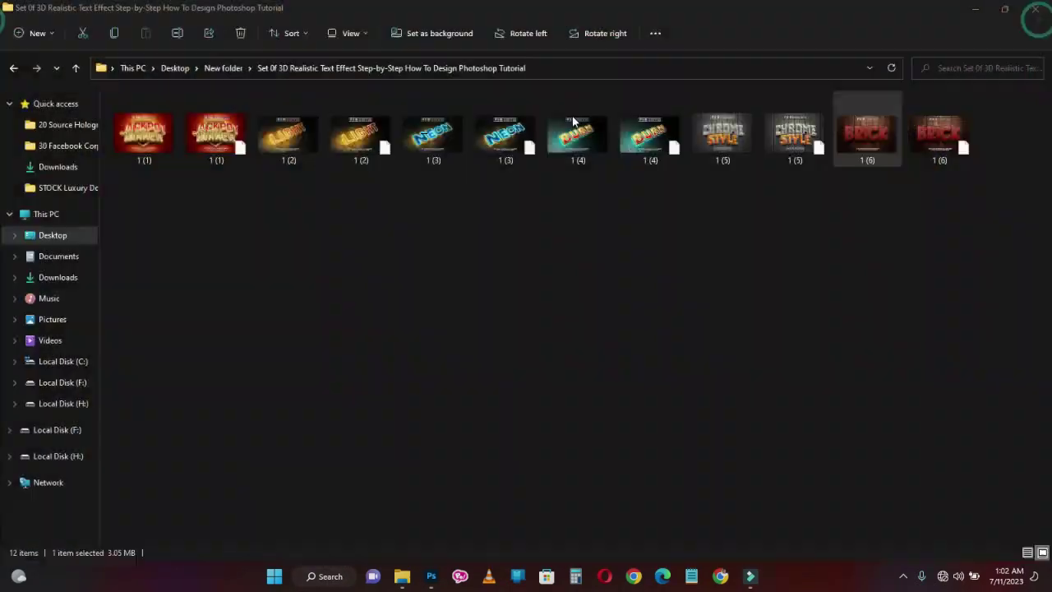
left_click(357, 148)
left_click(299, 151)
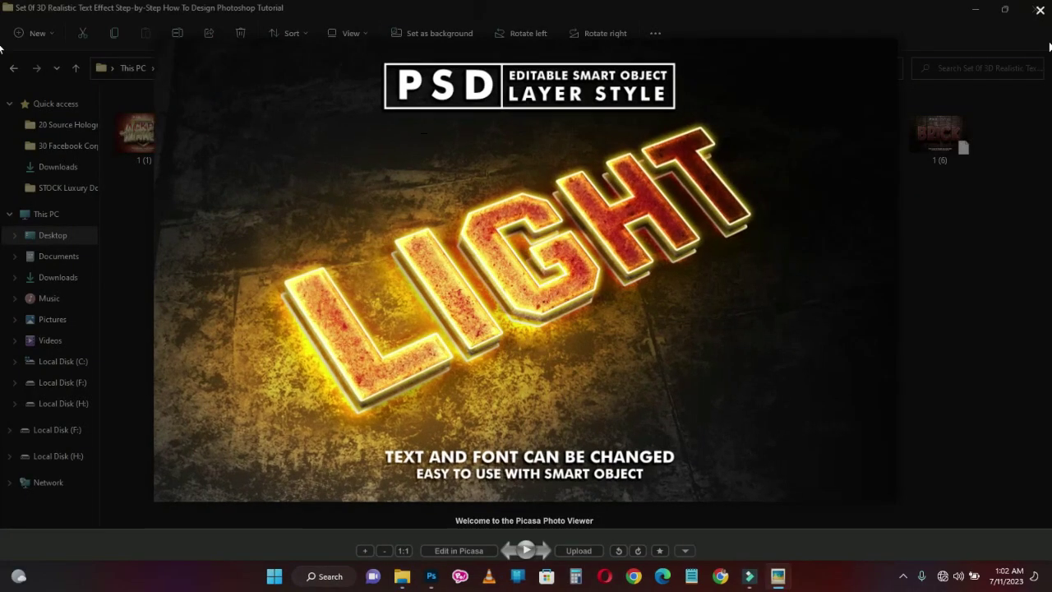
left_click(1037, 21)
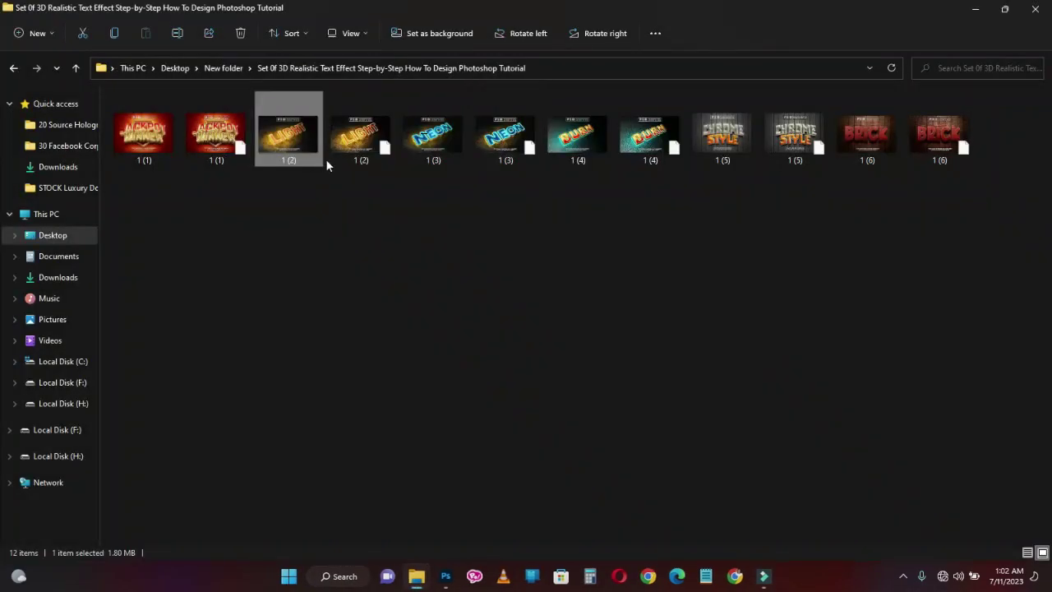
Open the LIGHT template 1 (2).psd and expand its edition group in the Layers panel
left_click(368, 154)
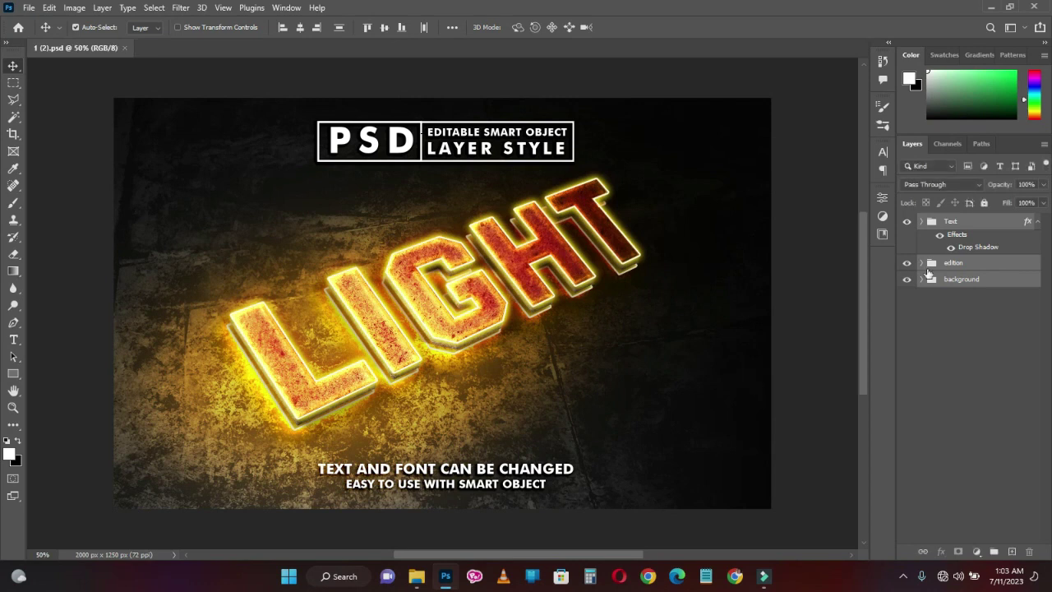
left_click(921, 221)
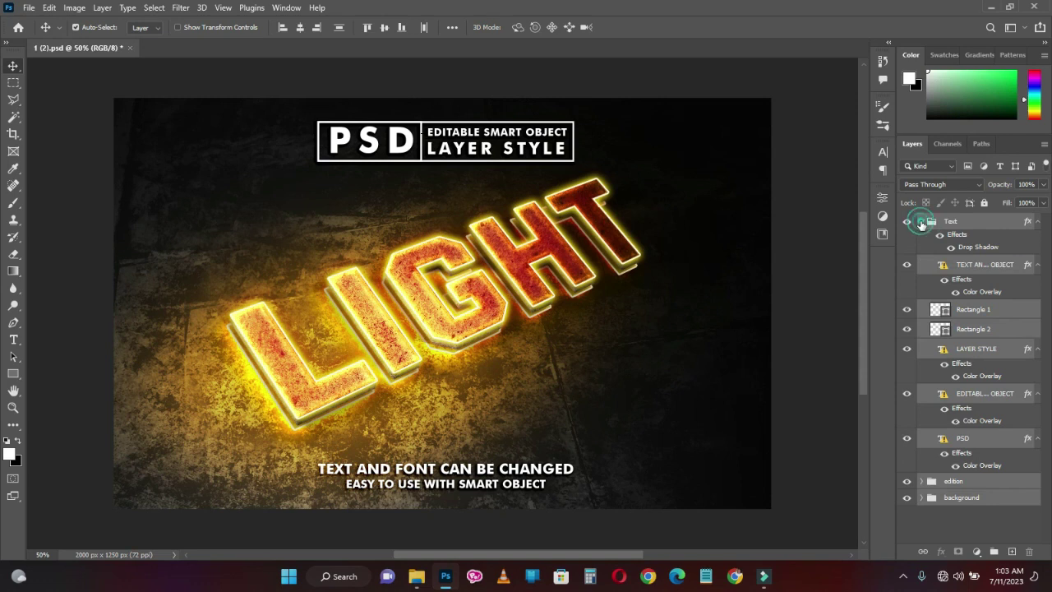
left_click(921, 221)
left_click(921, 262)
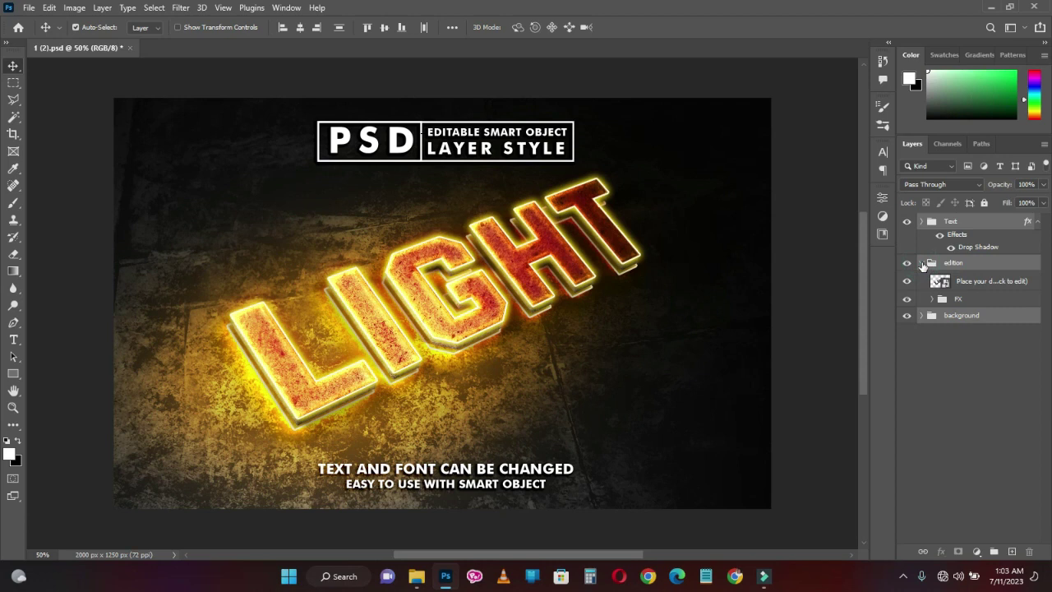
In the STONE.psb smart object, replace the missing font and retype the text as PSD
double_click(944, 283)
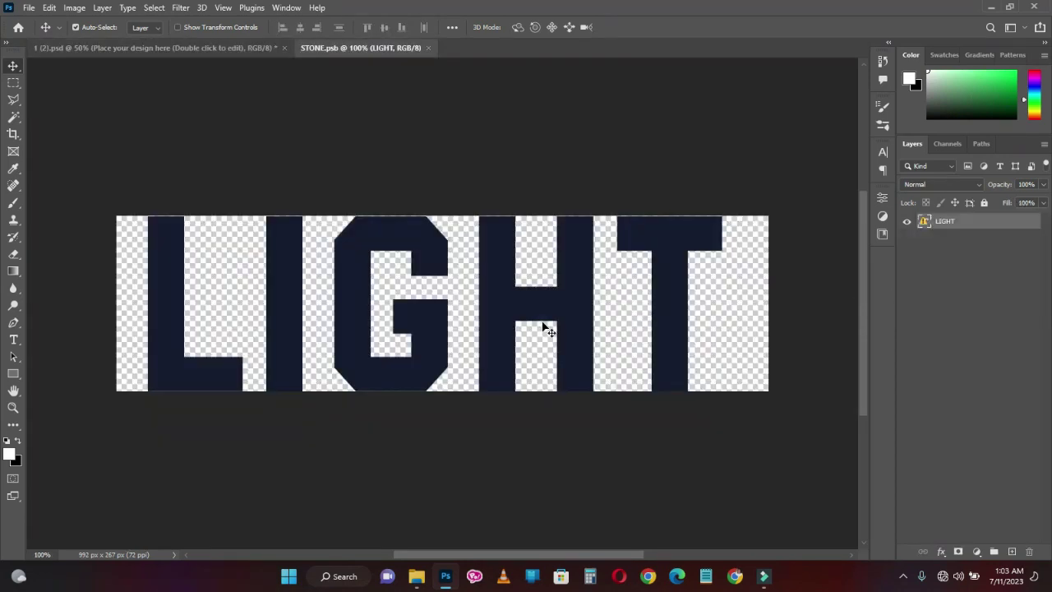
double_click(543, 329)
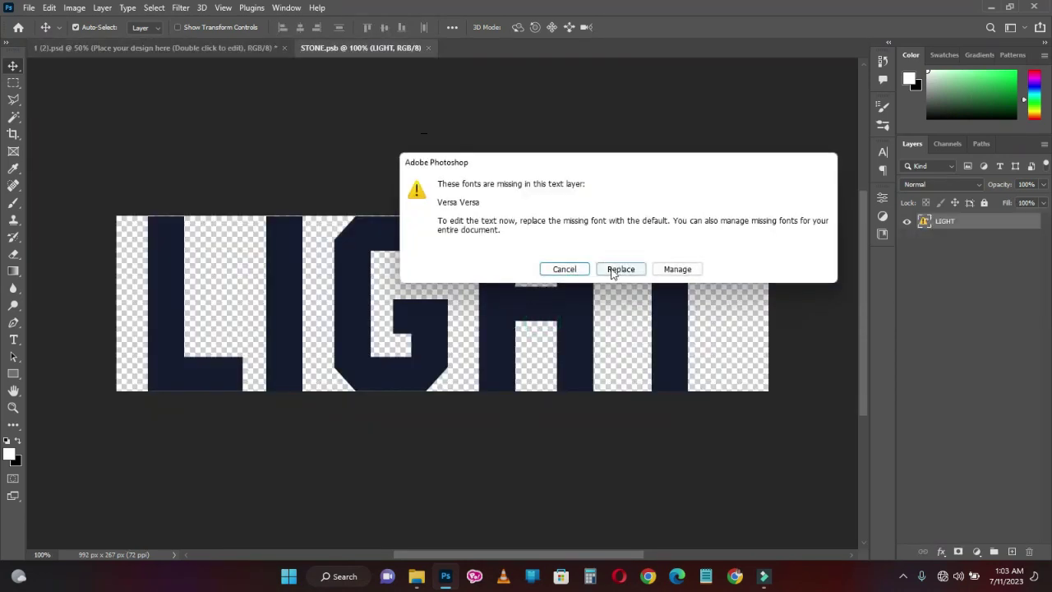
left_click(611, 271)
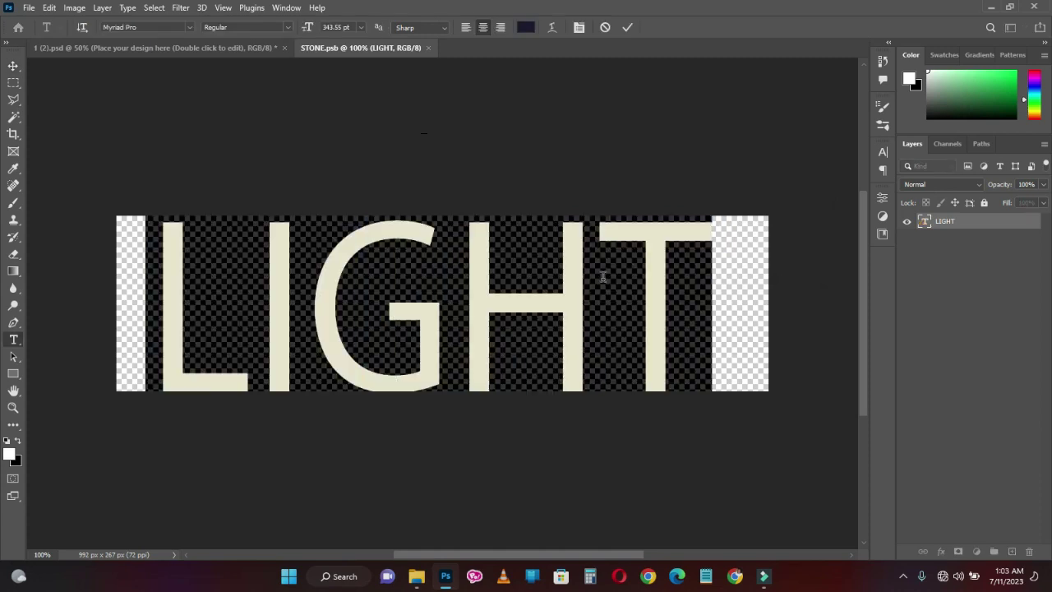
type("P")
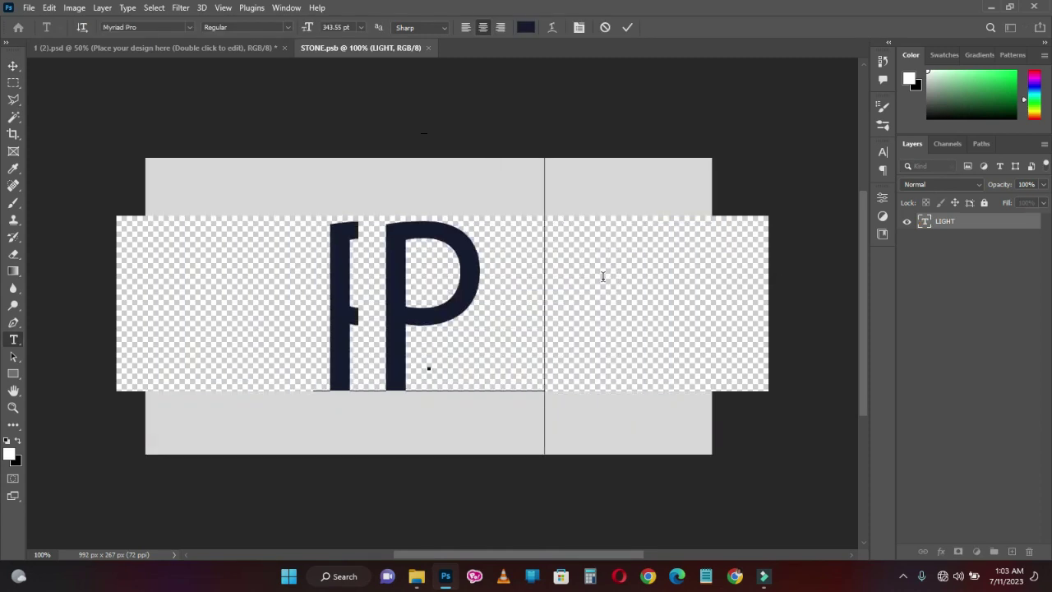
type("SD")
left_click(631, 27)
Set the PSD text to Myriad Pro Bold with Faux Bold, then close the document
left_click(882, 152)
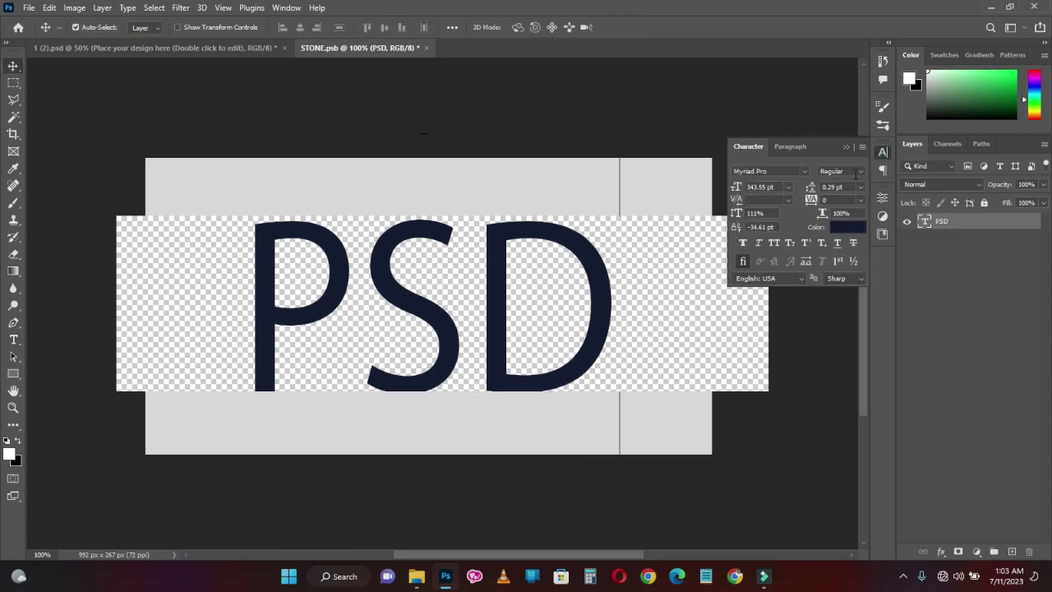
left_click(855, 174)
left_click(829, 268)
left_click(743, 242)
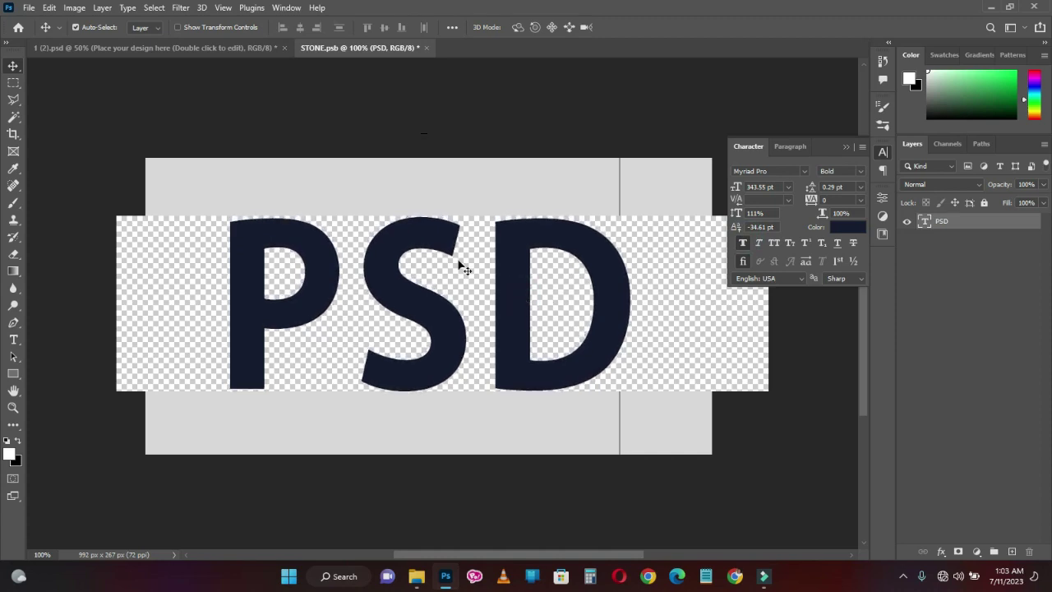
left_click(427, 48)
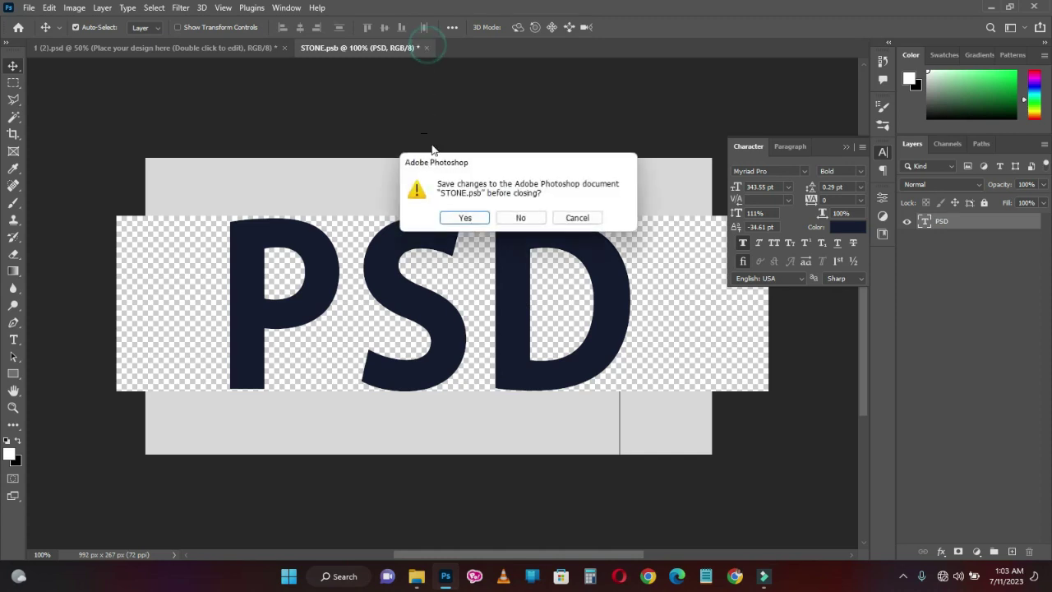
Save the STONE.psb edits, close the Character panel, and switch to the templates folder
left_click(457, 217)
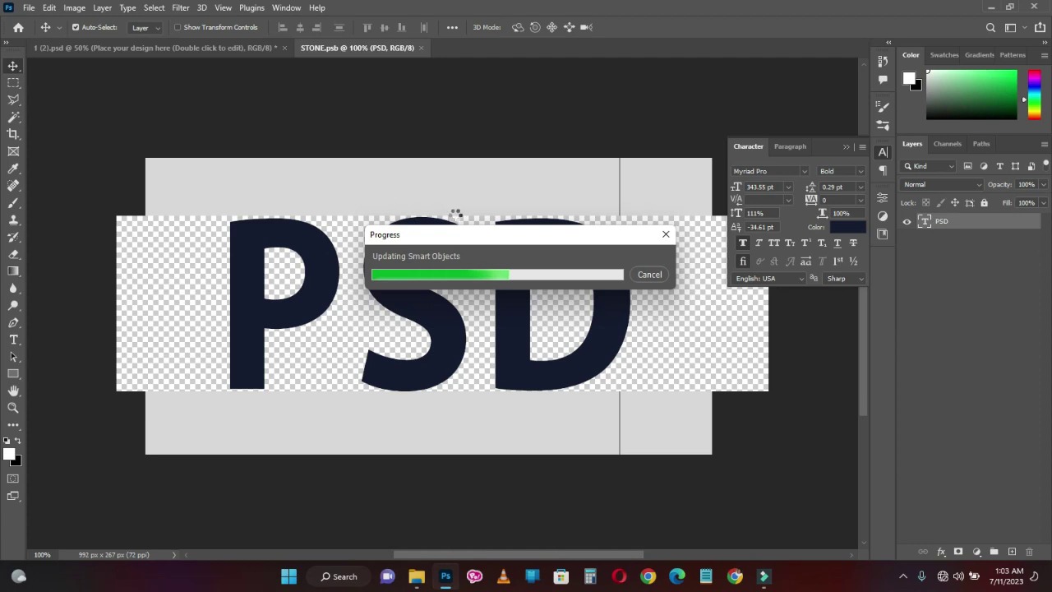
key("ctrl+w")
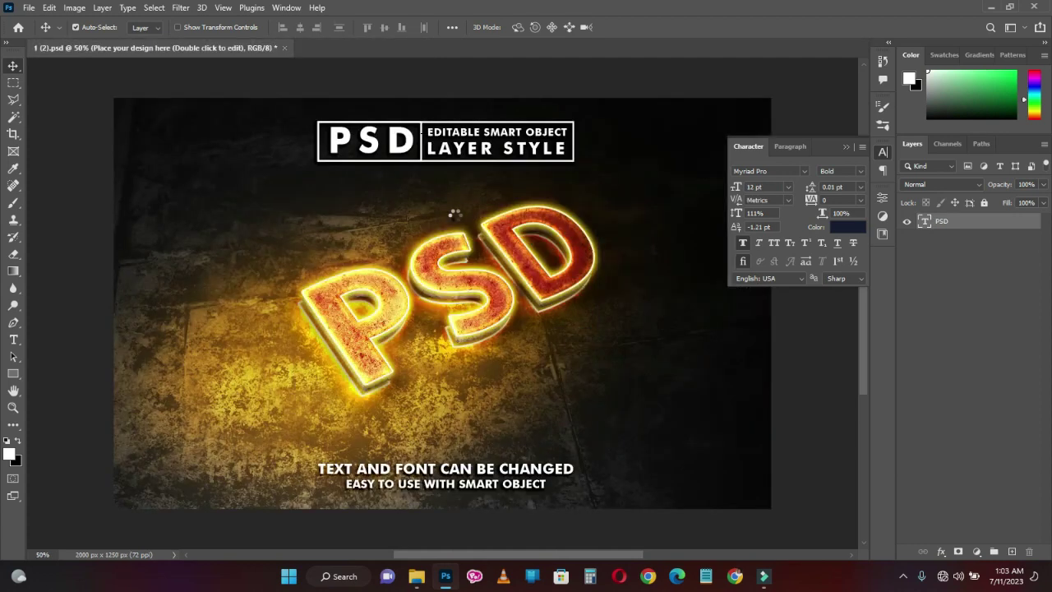
left_click(844, 147)
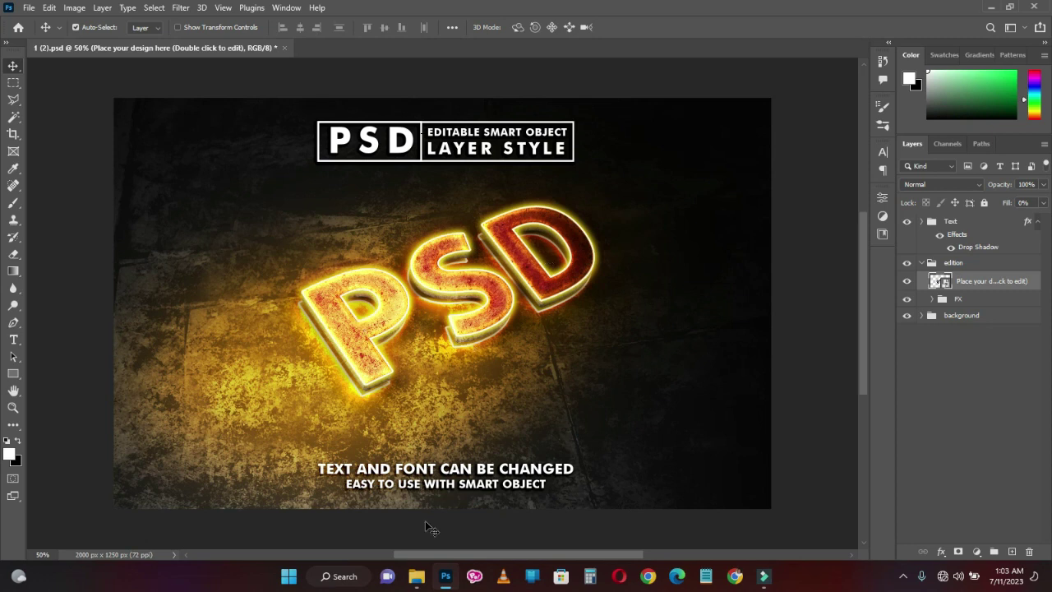
mouse_move(416, 576)
left_click(368, 501)
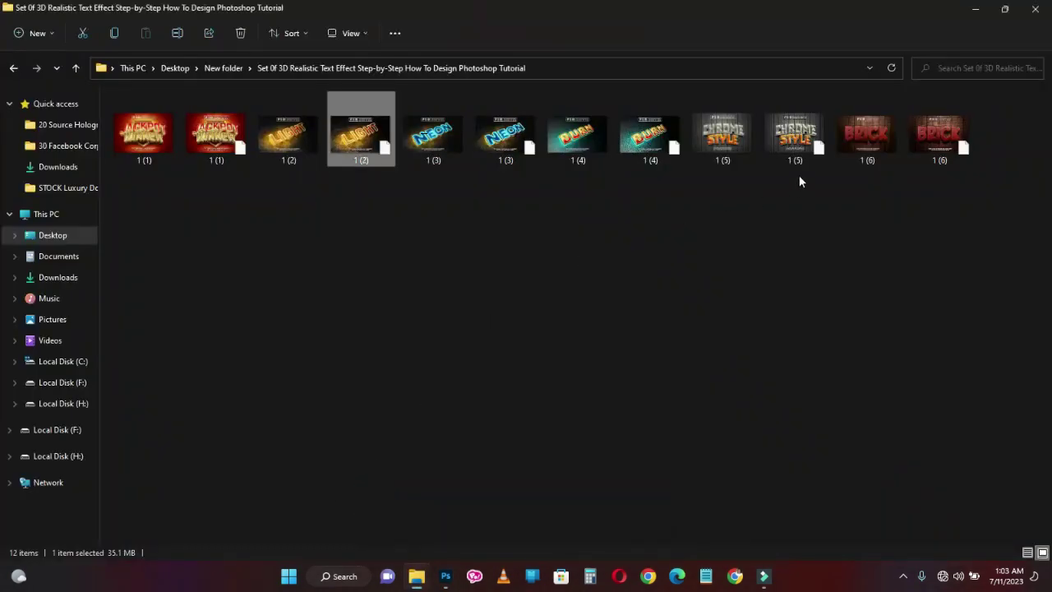
Open the red BRICK template file 1 (6).psd in Photoshop
left_click(957, 158)
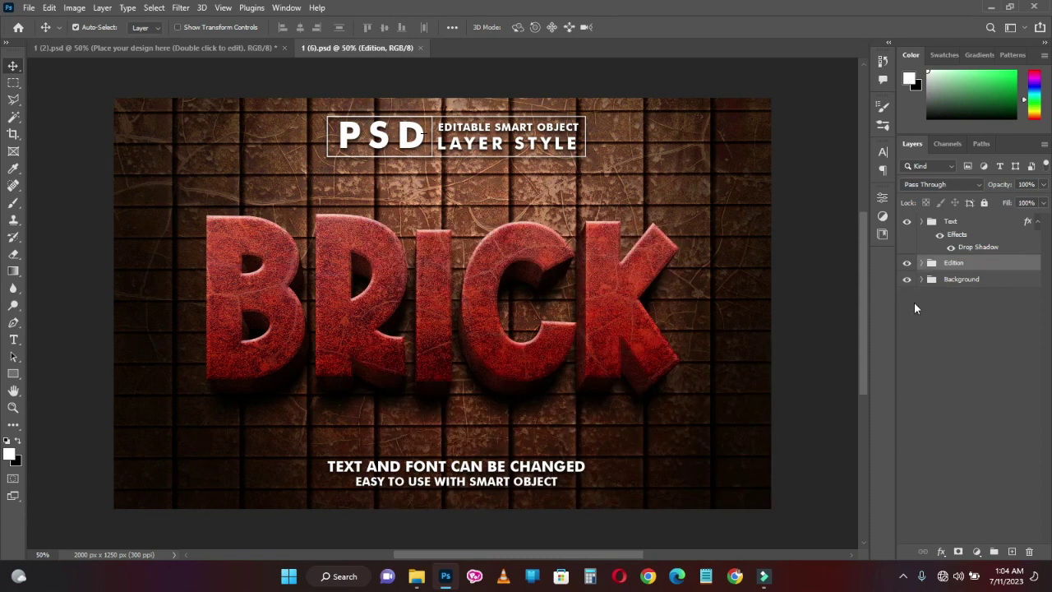
Open the Edition group's GOOD12.psb smart object and retype BRICK as PSD
left_click(921, 264)
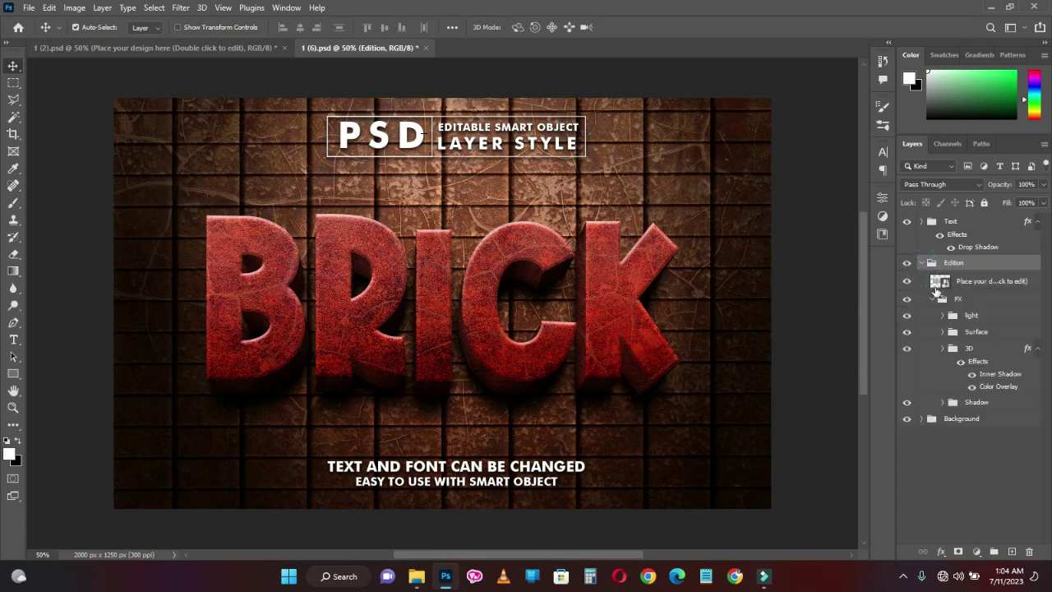
double_click(943, 284)
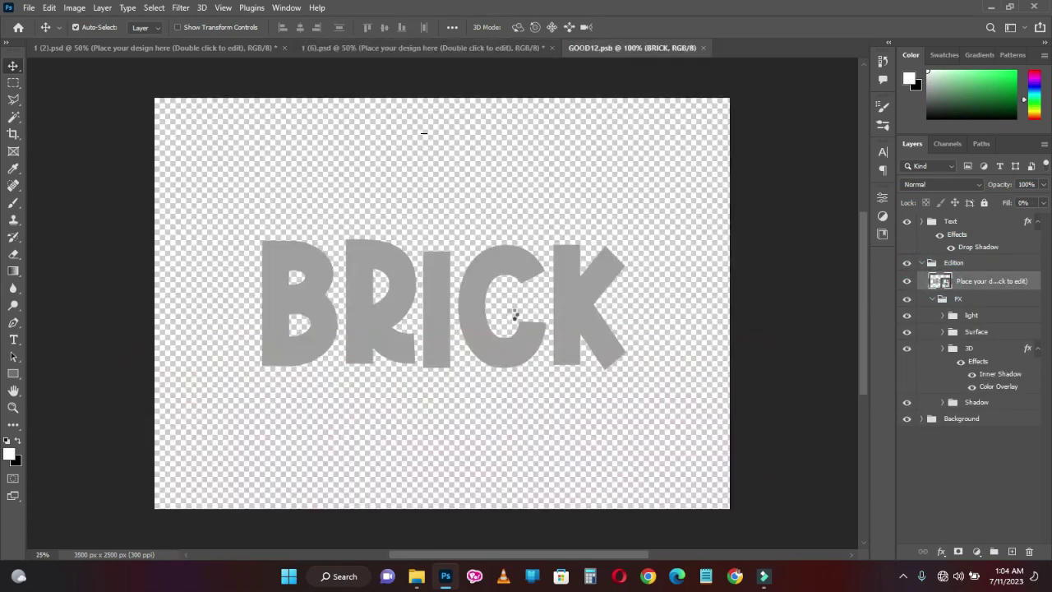
left_click(620, 268)
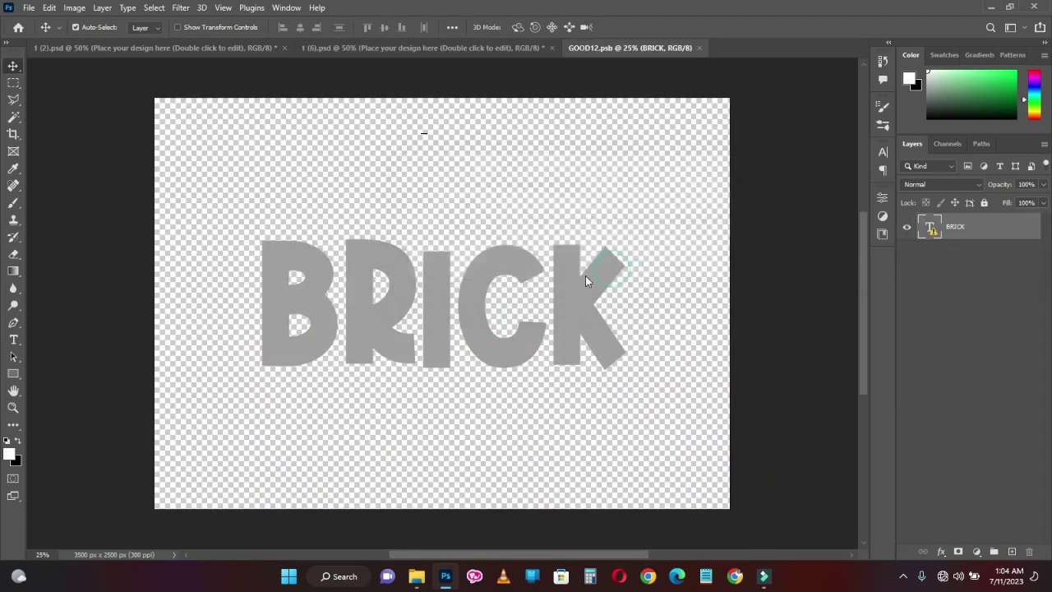
type("PSD")
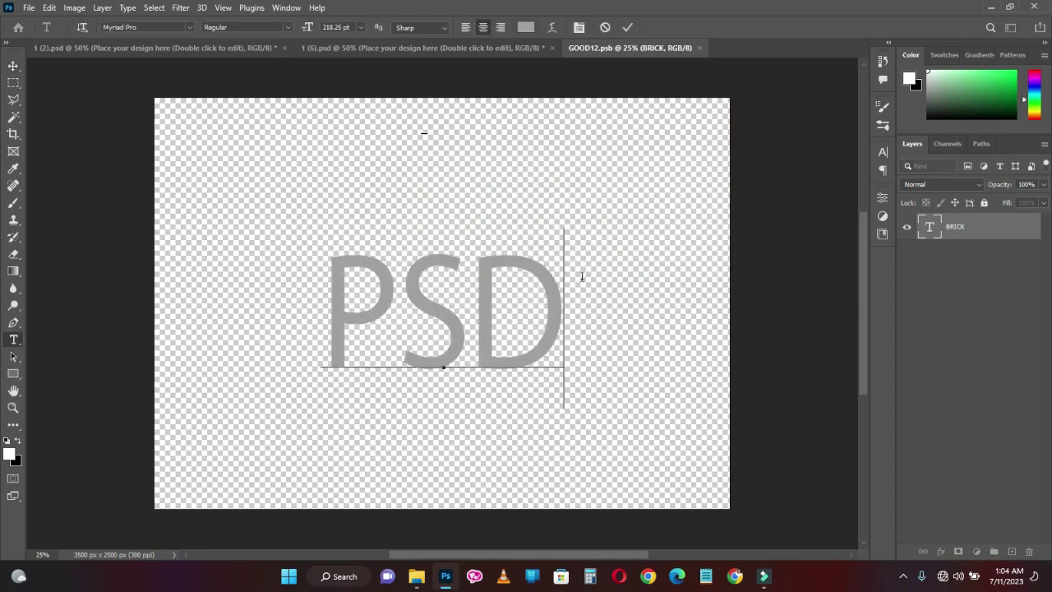
left_click(630, 29)
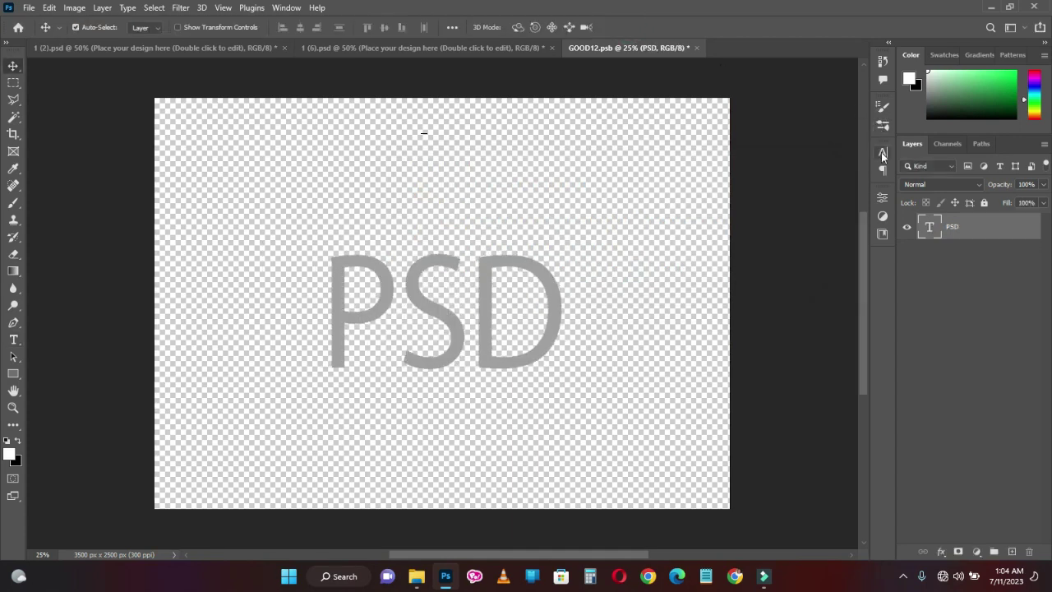
Set the PSD text to Myriad Pro Bold with Faux Bold enabled
left_click(882, 152)
left_click(859, 170)
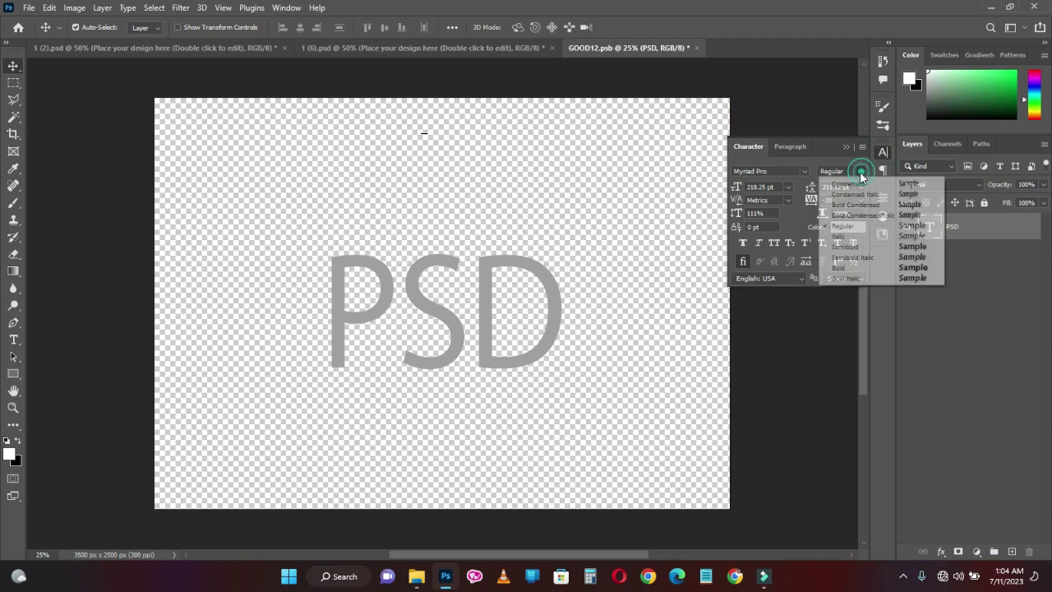
left_click(843, 265)
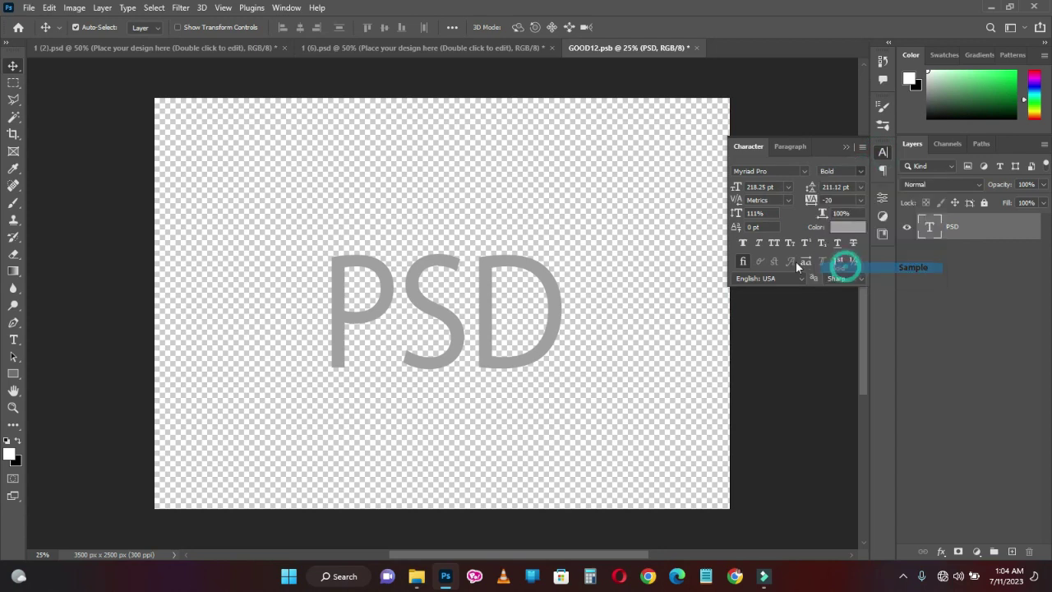
left_click(742, 242)
Save and close the GOOD12.psb smart object and collapse the Character panel
left_click(698, 48)
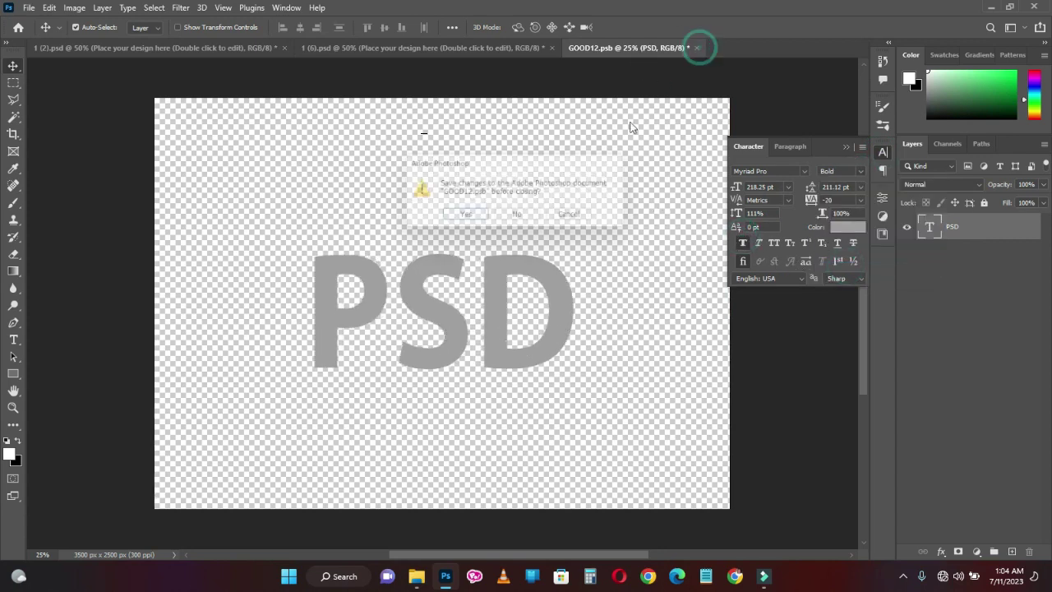
left_click(467, 215)
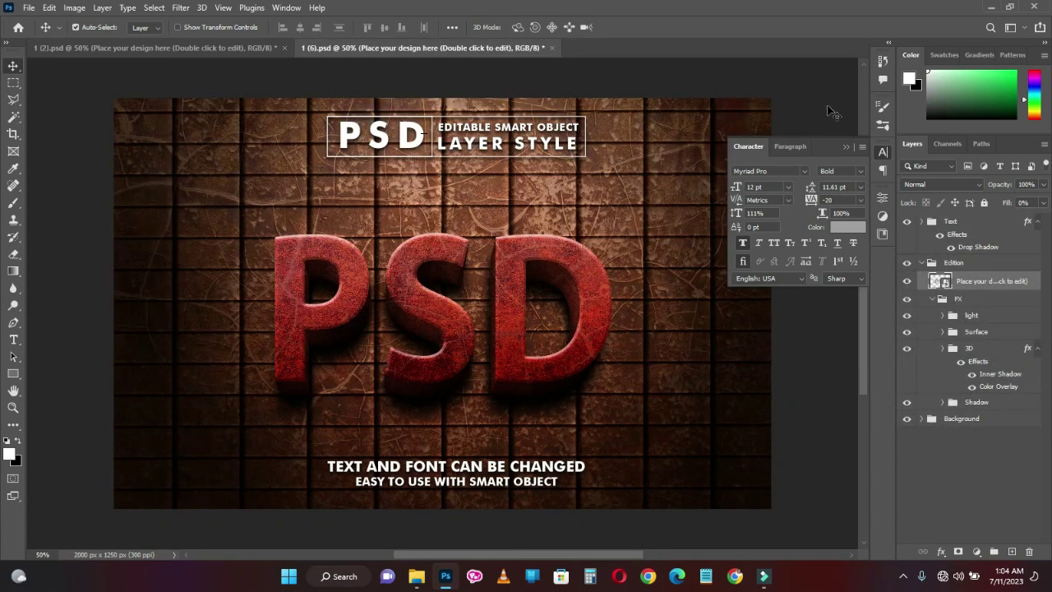
left_click(844, 147)
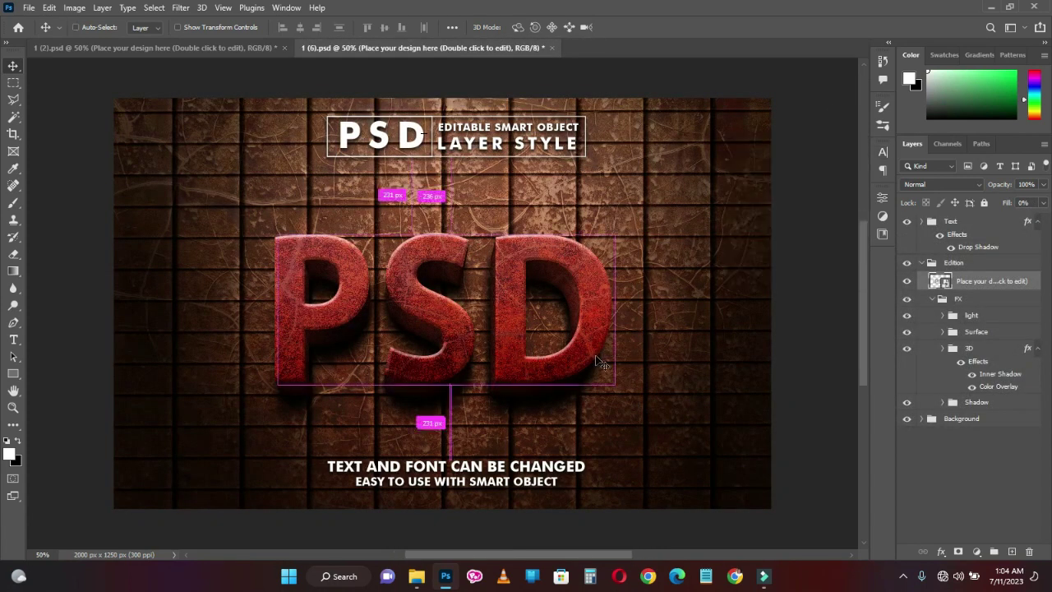
Zoom in on the red brick PSD lettering, then zoom back out to the full canvas
key("ctrl+plus")
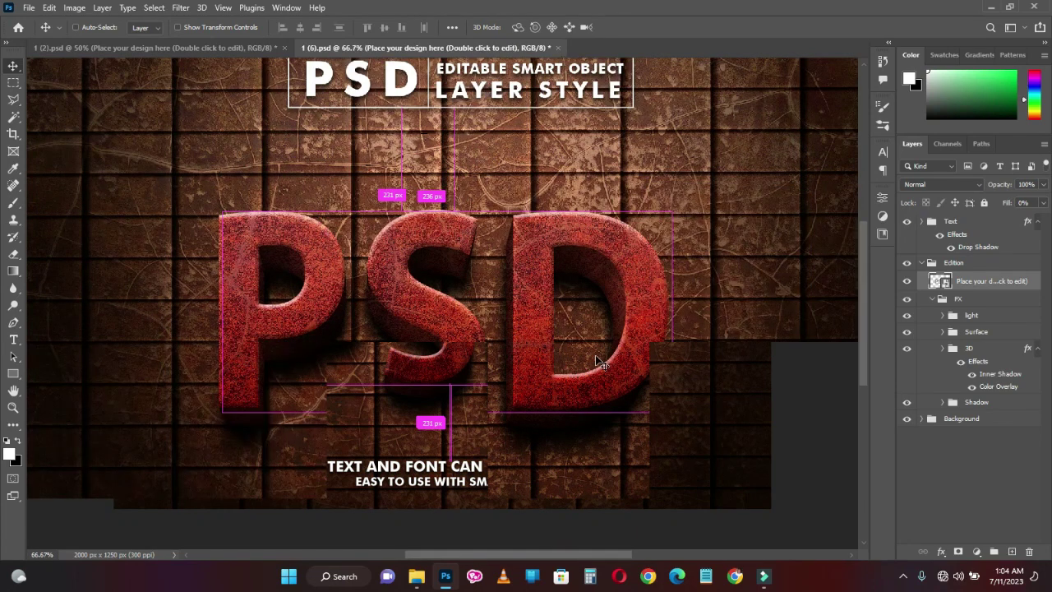
key("ctrl+plus")
key("ctrl+plus")
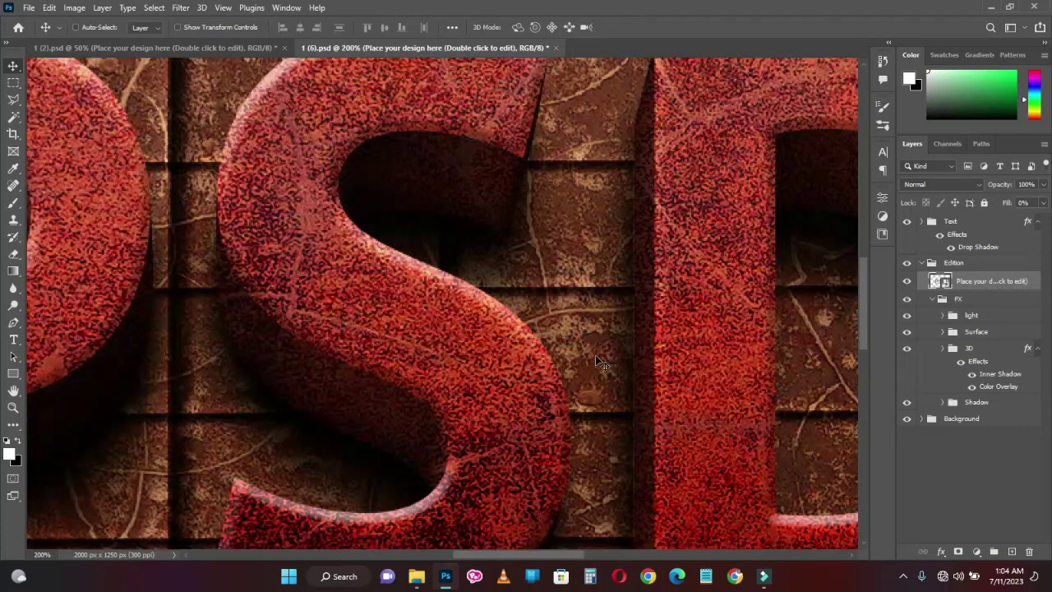
key("ctrl+minus")
key("ctrl+minus")
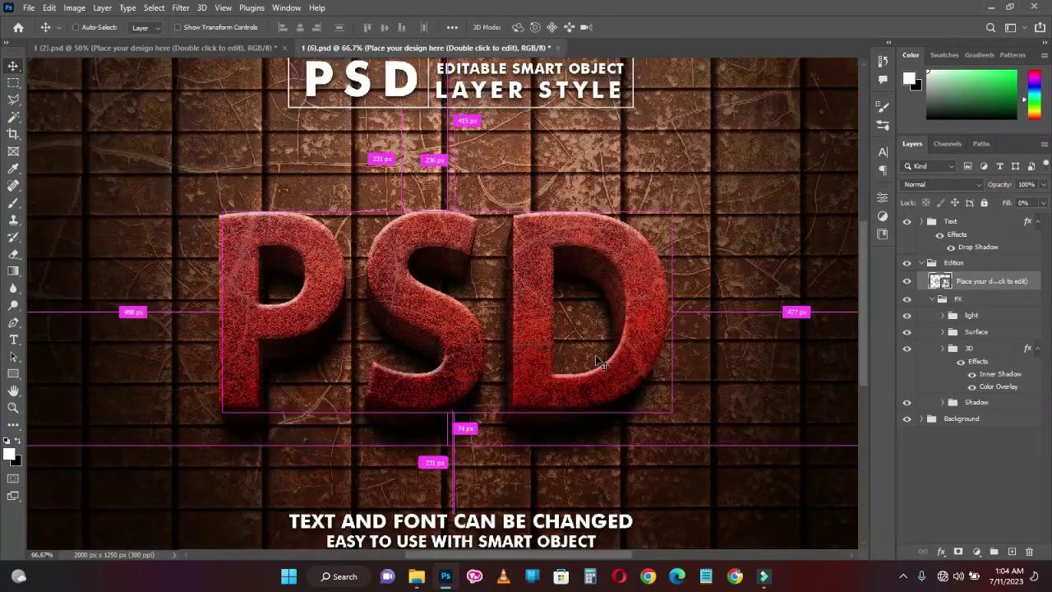
key("ctrl+minus")
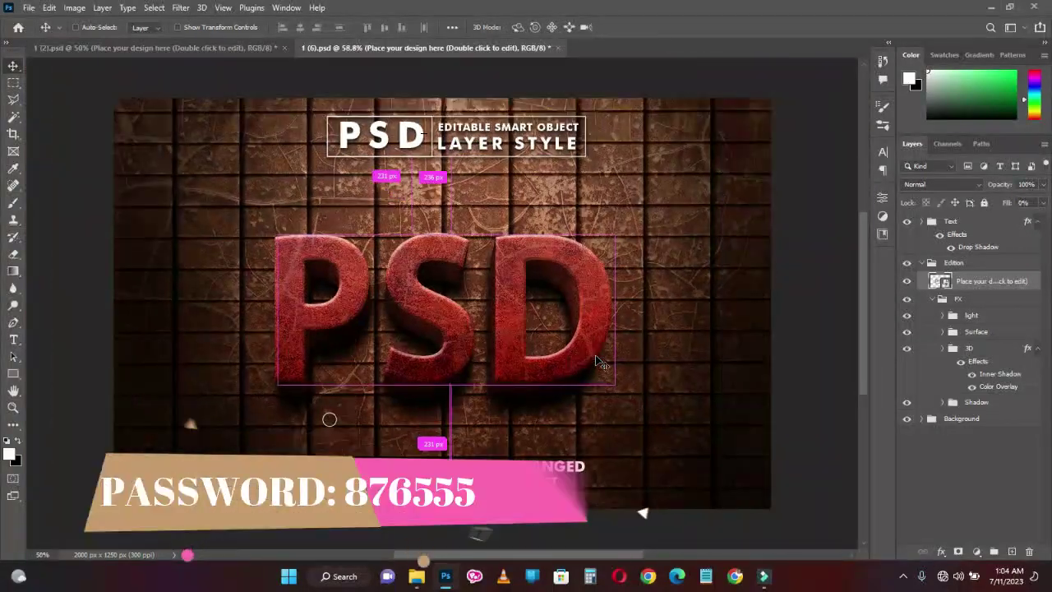
key("ctrl+minus")
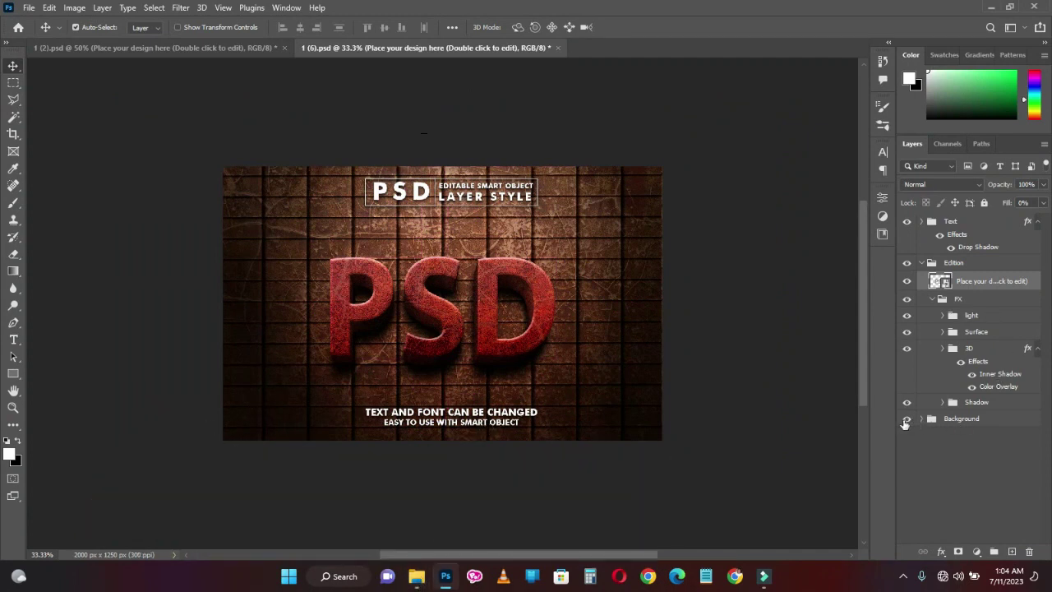
Hide the Background and Text groups, select Edition through Shadow, and drag the lettering
left_click(906, 419)
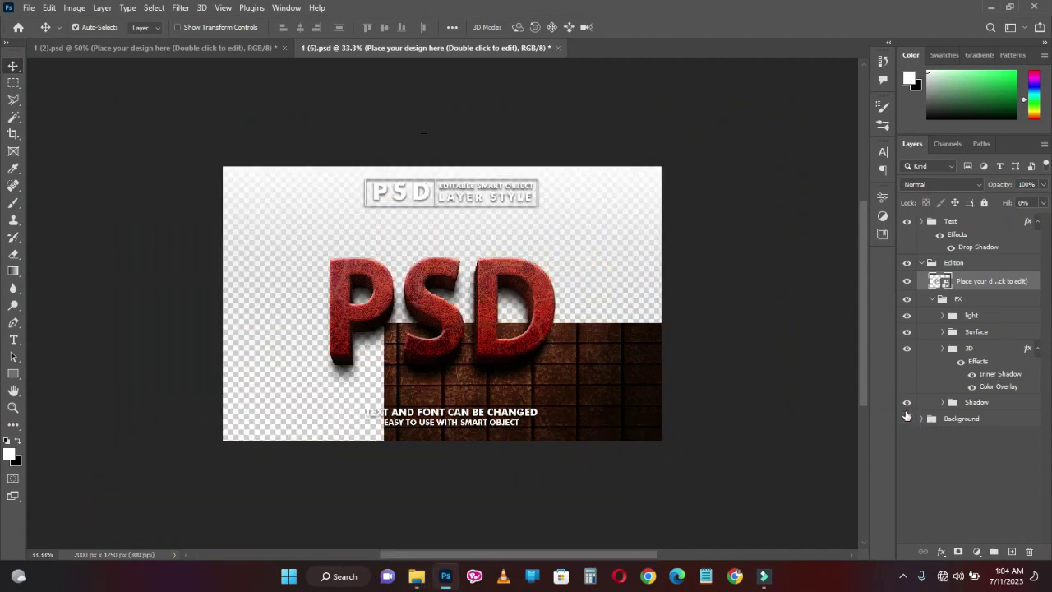
left_click(906, 222)
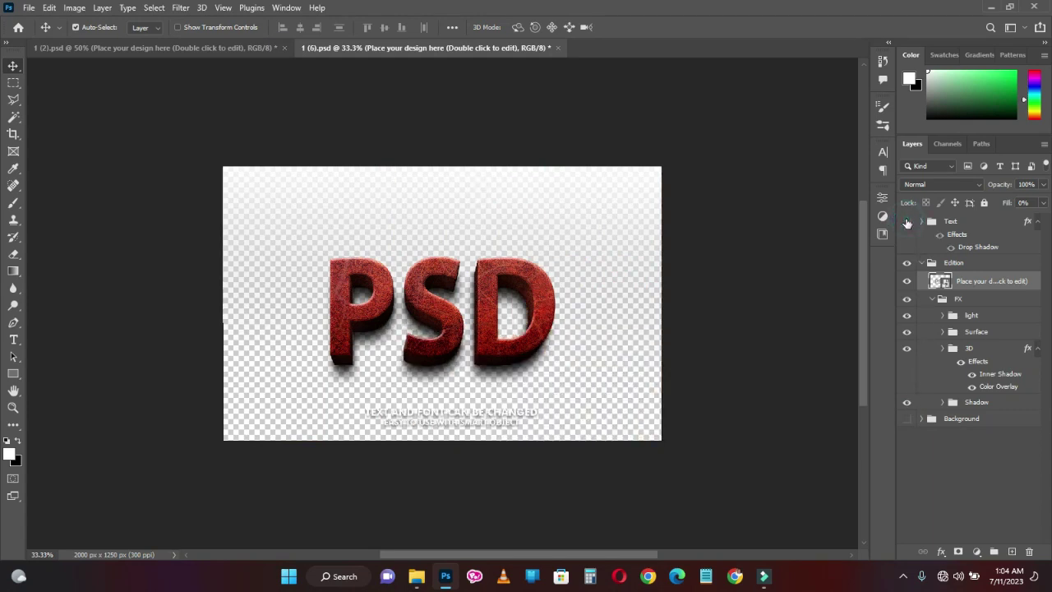
left_click(964, 263)
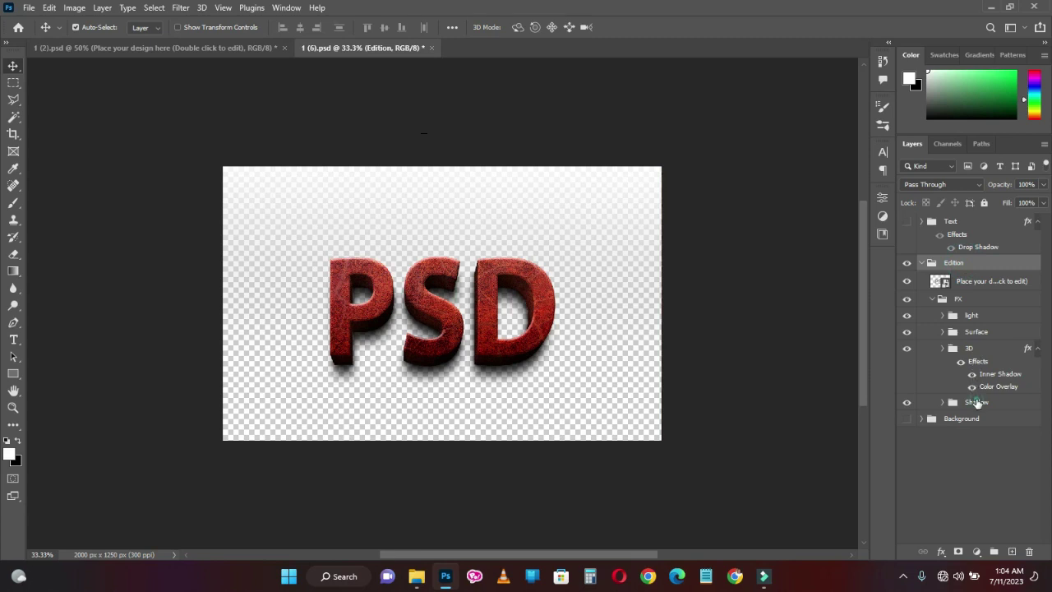
left_click(975, 400, "shift")
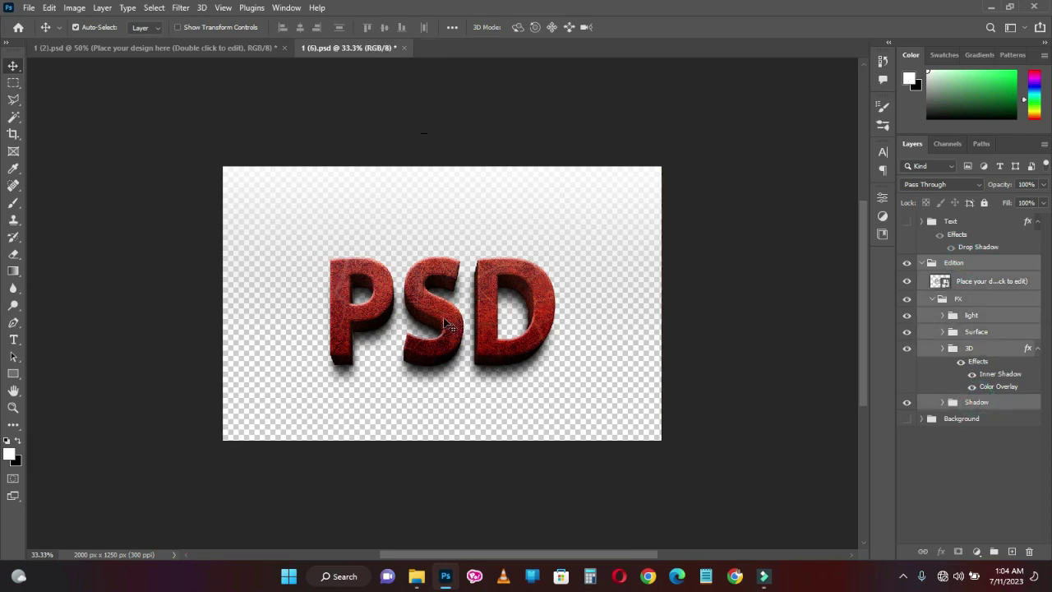
mouse_move(432, 229)
left_mouse_down()
mouse_move(499, 319)
mouse_move(450, 562)
left_mouse_up()
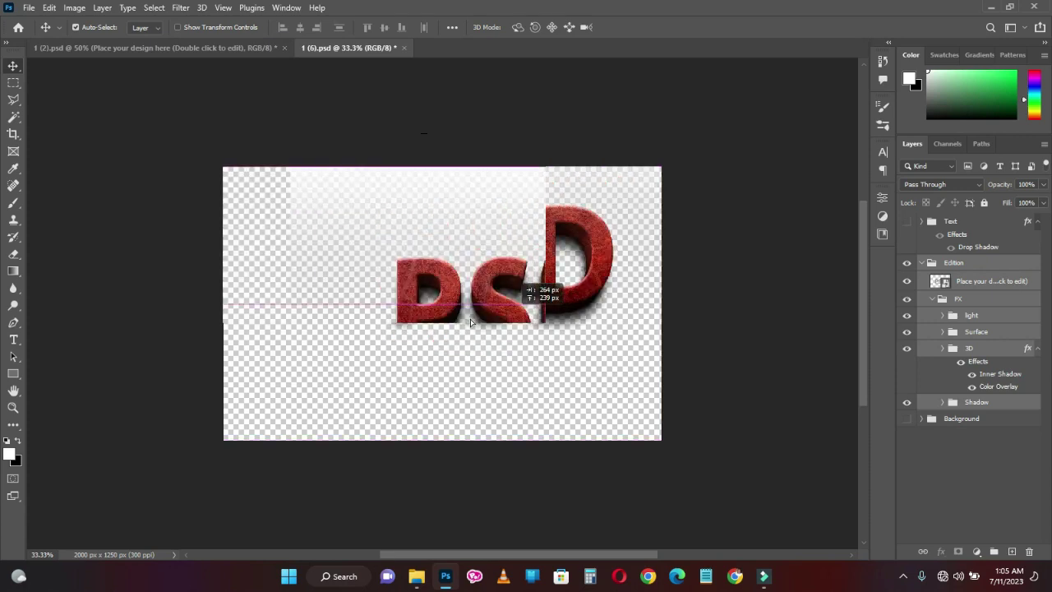